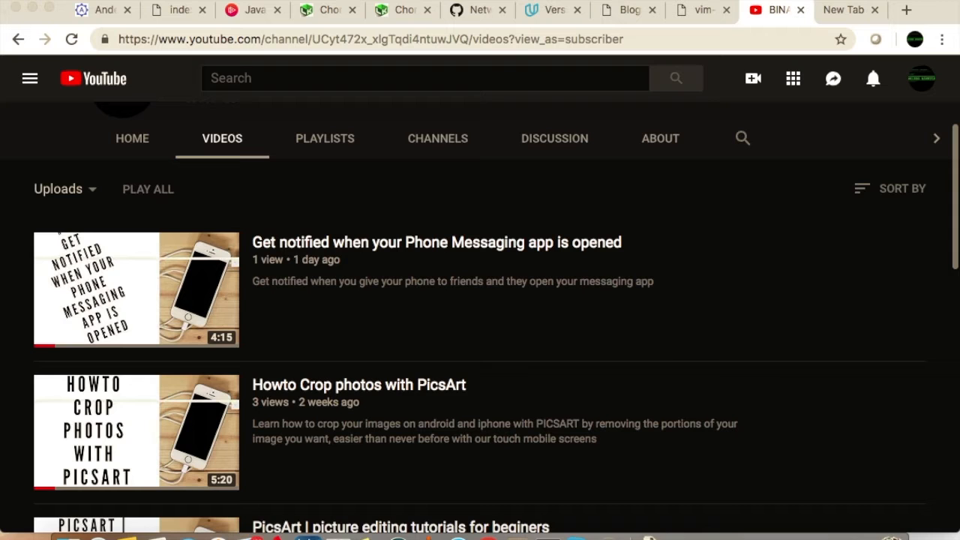
Open the Canva website (canva.com) in the empty browser tab
click(852, 17)
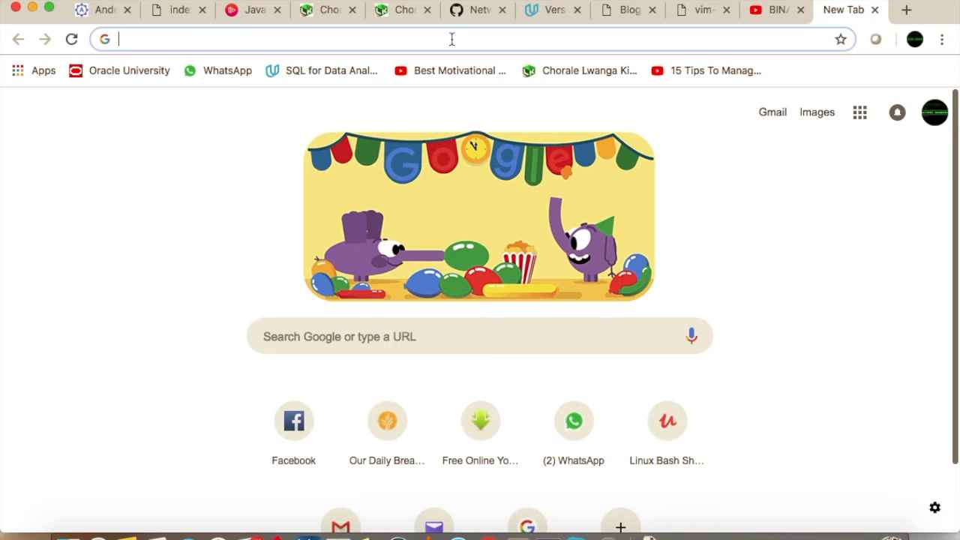
text(canva)
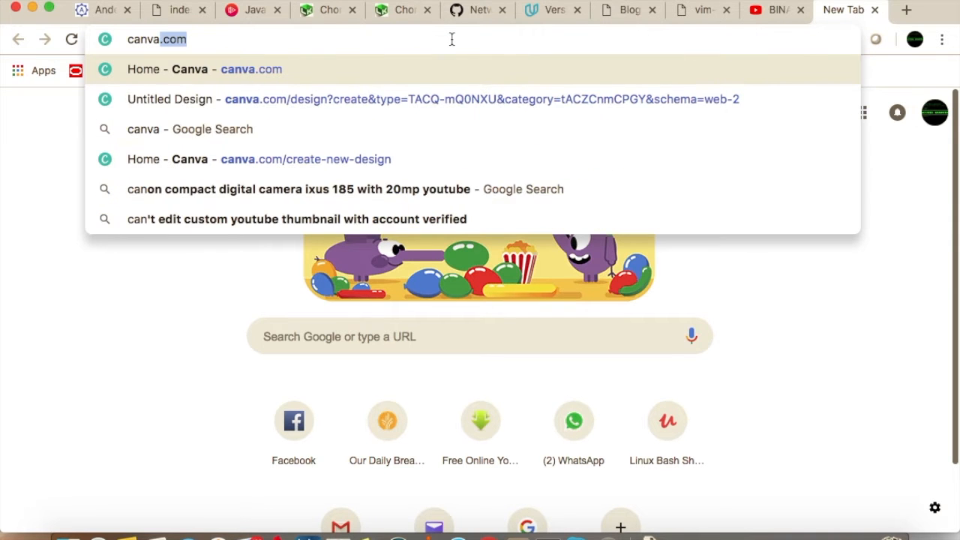
key(Return)
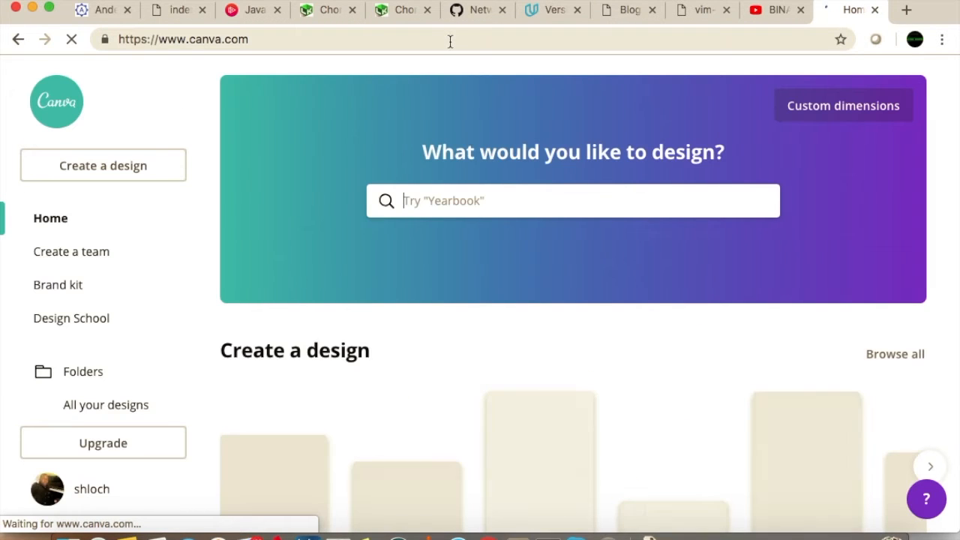
Create a new blank design using the YouTube Thumbnail format, 1280 px × 720 px
scroll(489, 319, down, 3)
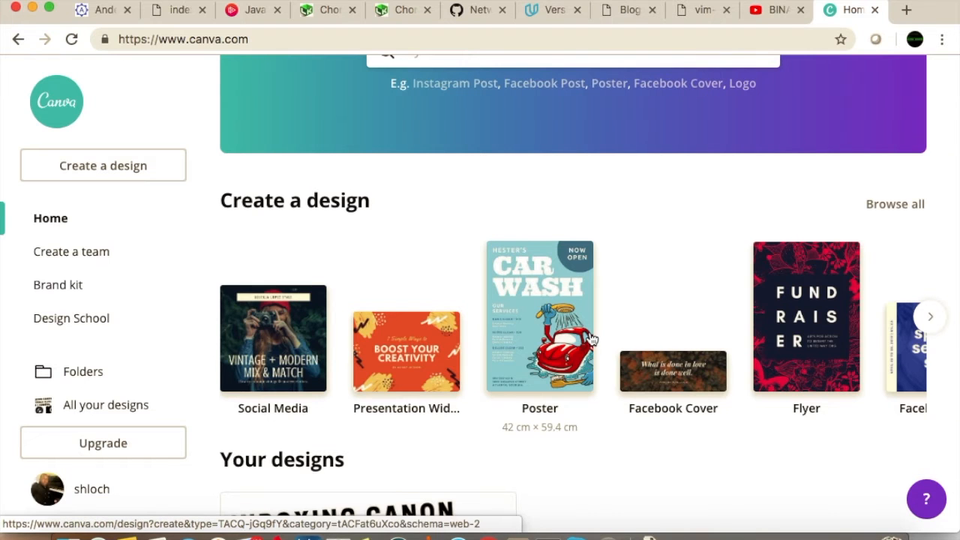
scroll(591, 339, right, 10)
scroll(591, 339, right, 10)
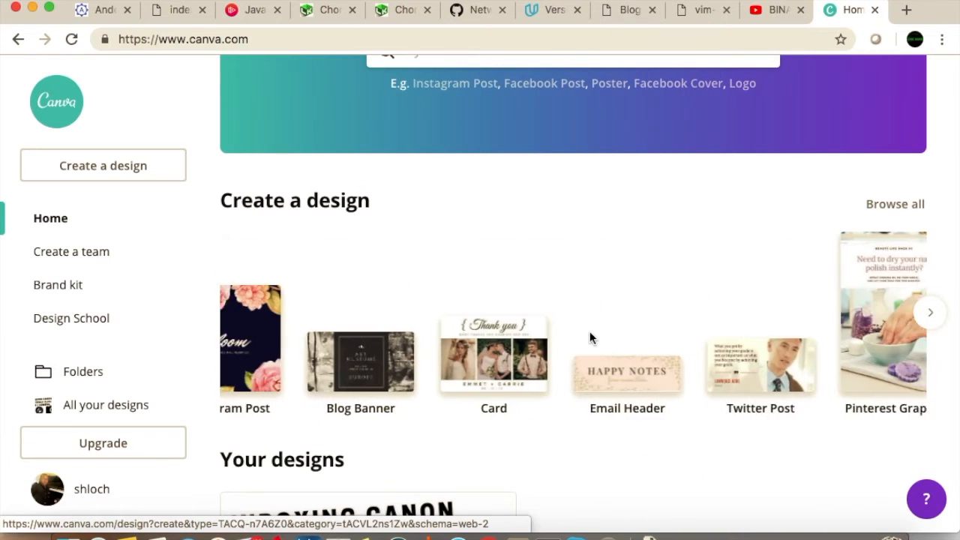
scroll(590, 339, right, 8)
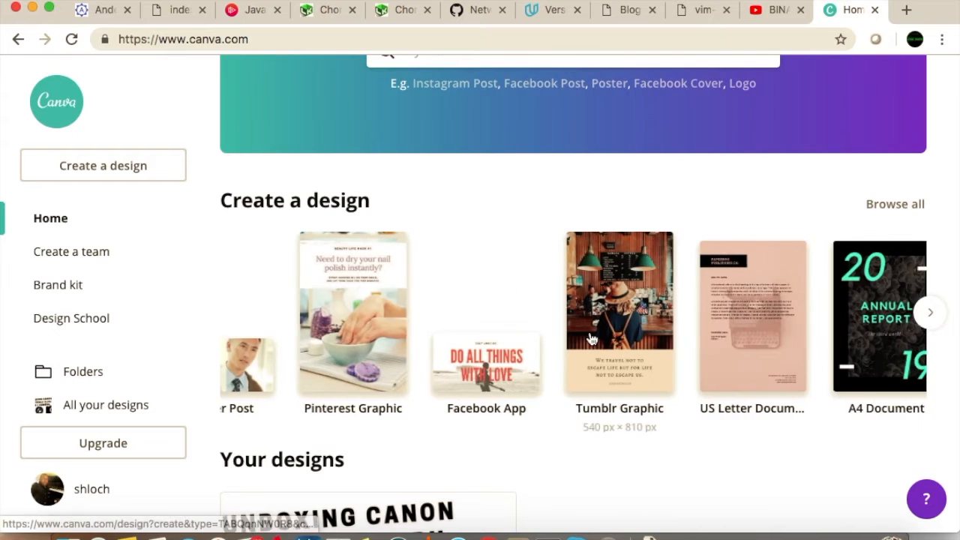
scroll(591, 339, right, 10)
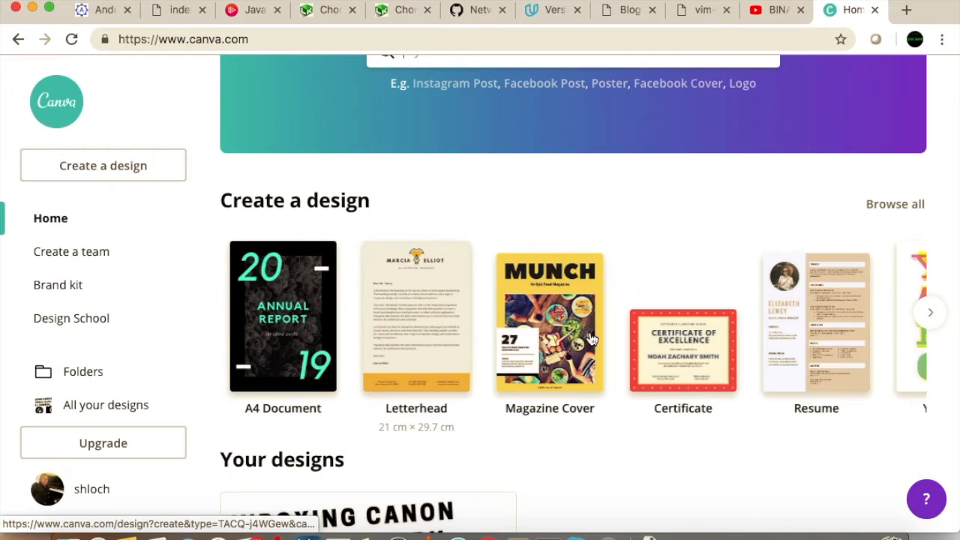
scroll(591, 339, right, 8)
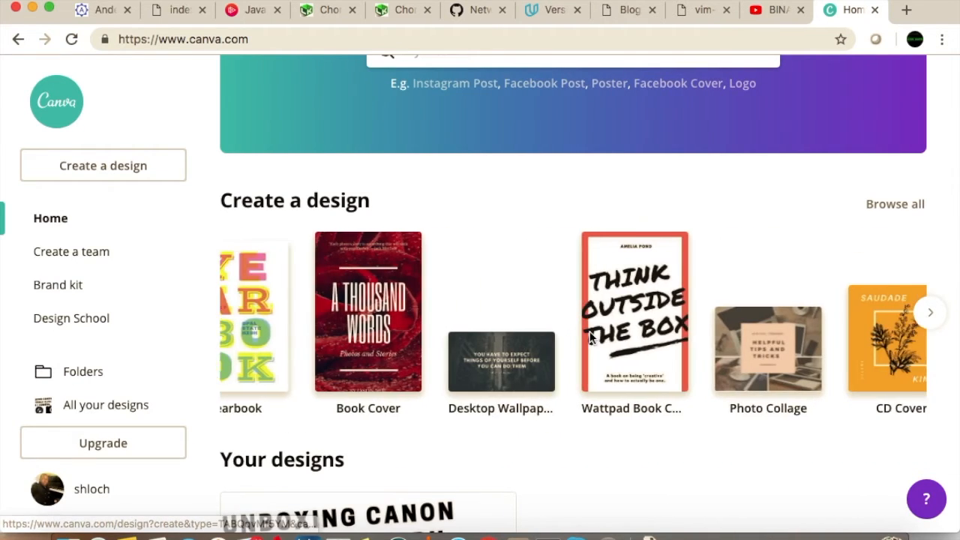
scroll(591, 339, right, 10)
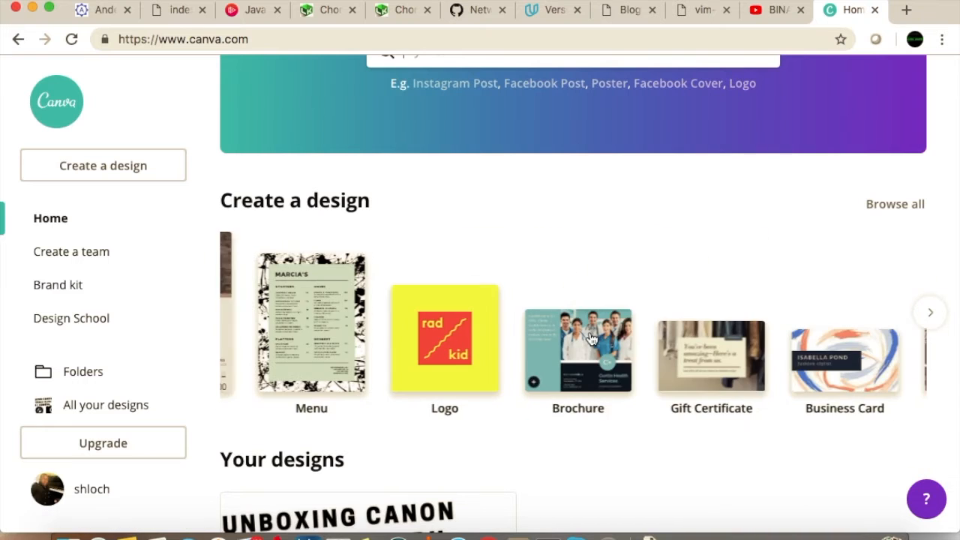
scroll(589, 338, right, 5)
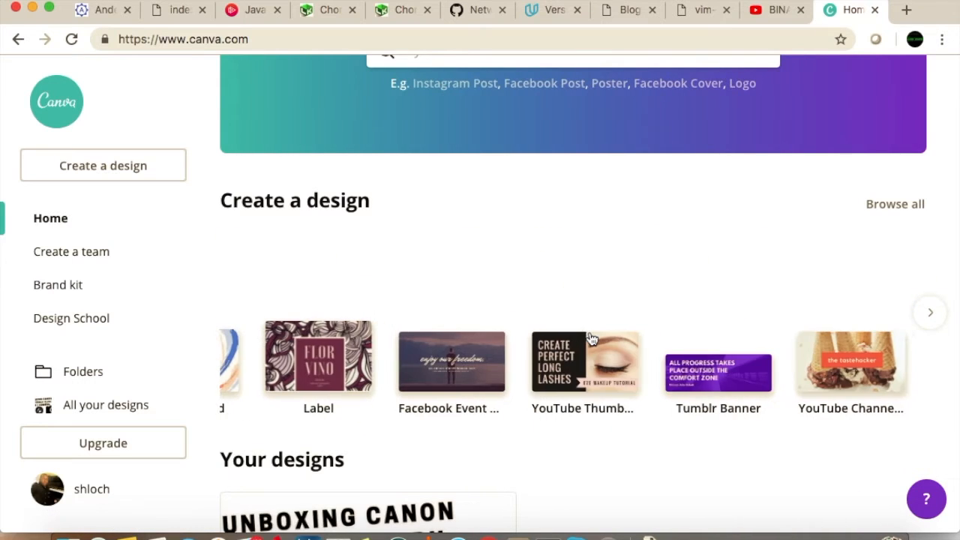
click(563, 376)
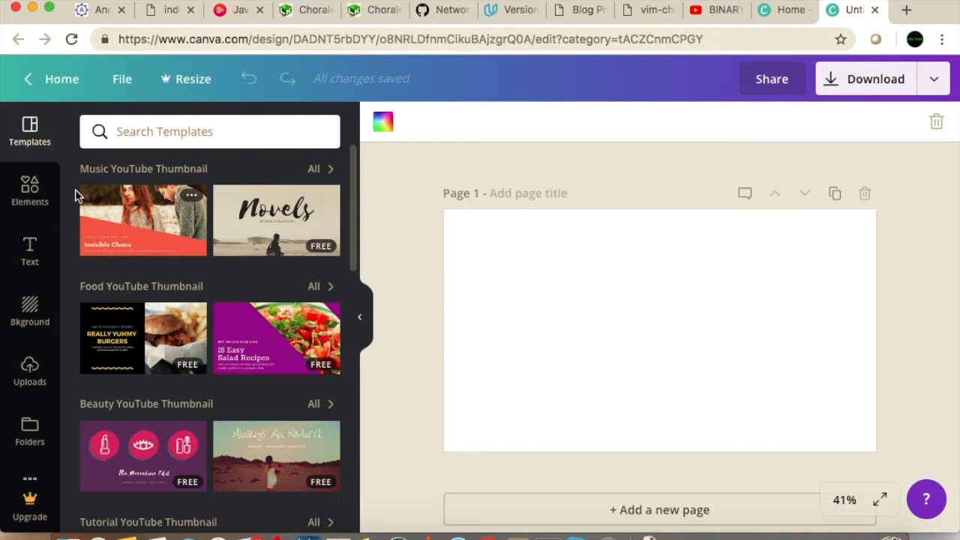
Search the elements for "phone" and place the free white smartphone graphic with the black screen on the right side of the page
click(30, 195)
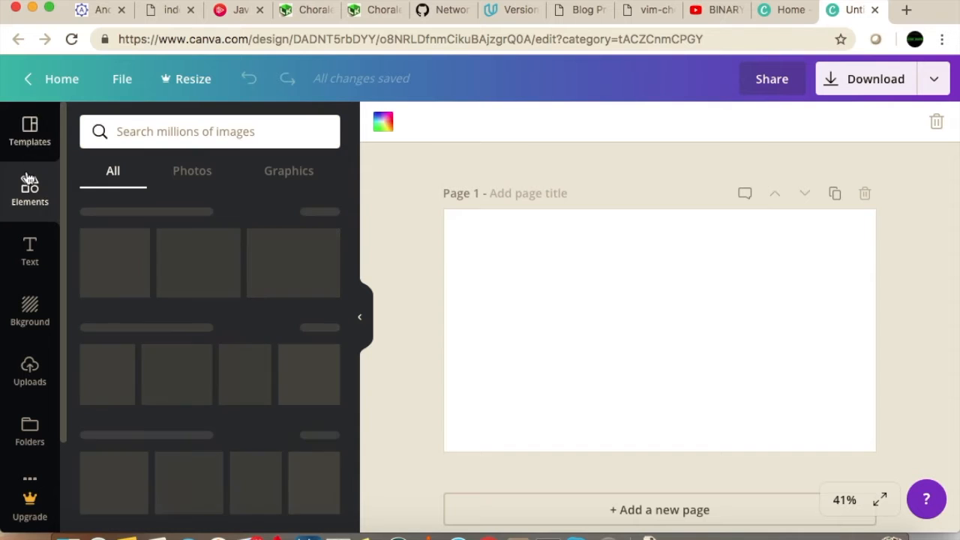
click(162, 135)
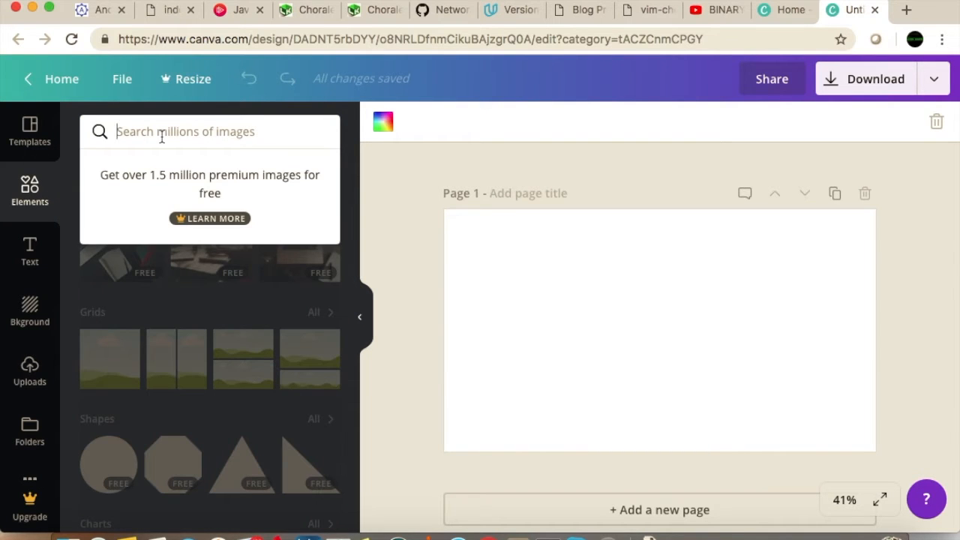
text(phone)
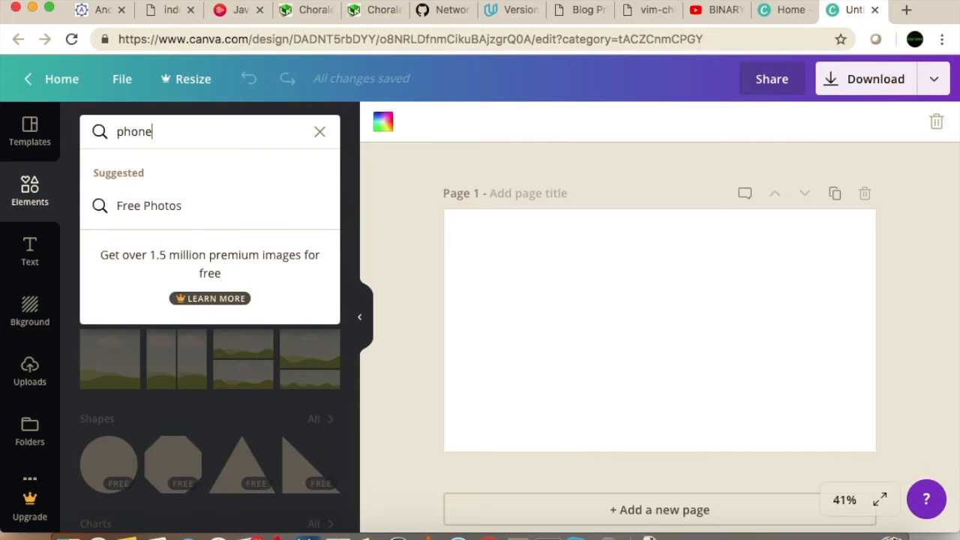
key(Return)
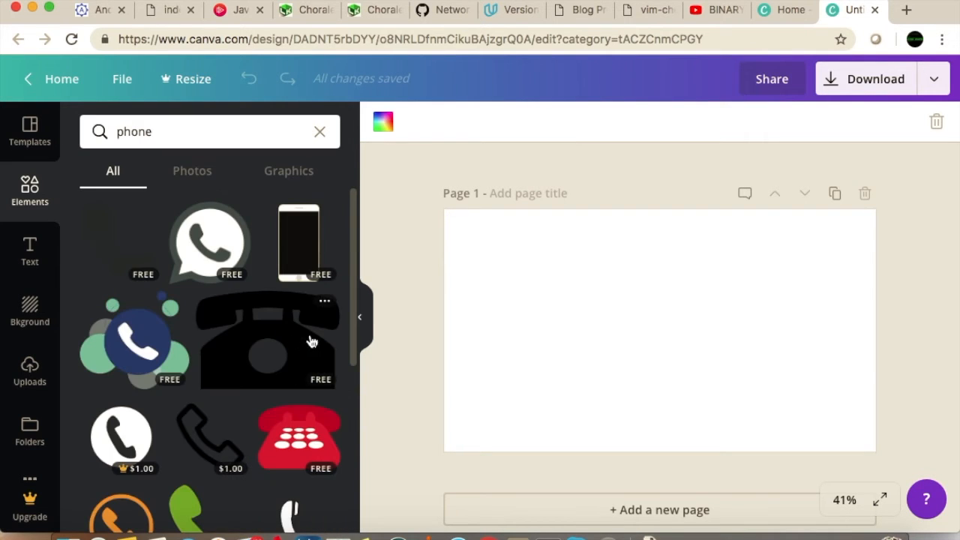
scroll(326, 375, down, 1)
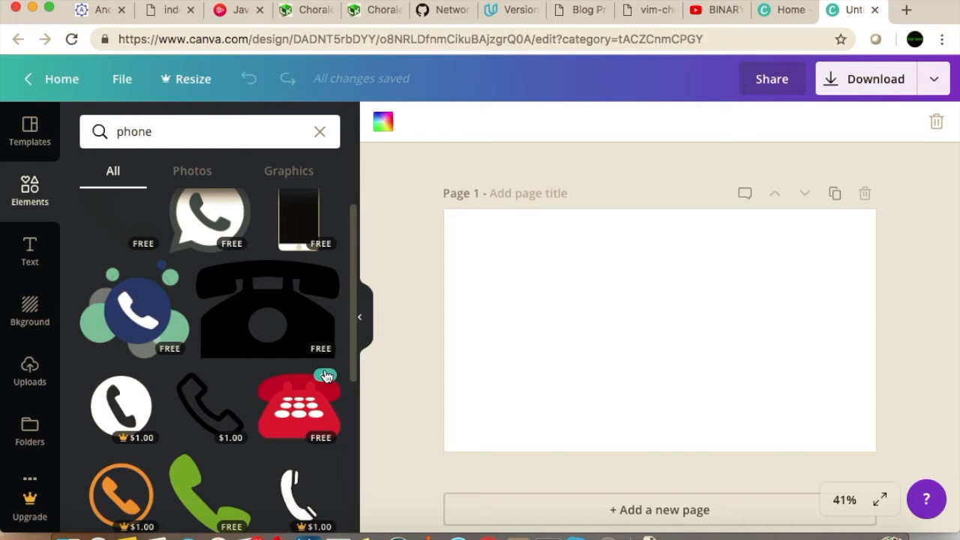
scroll(326, 376, up, 1)
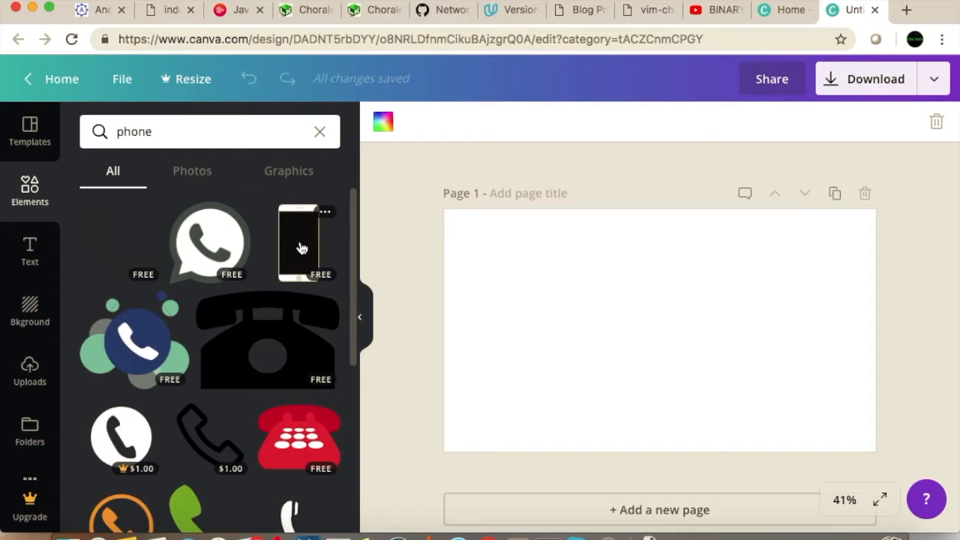
scroll(301, 248, down, 3)
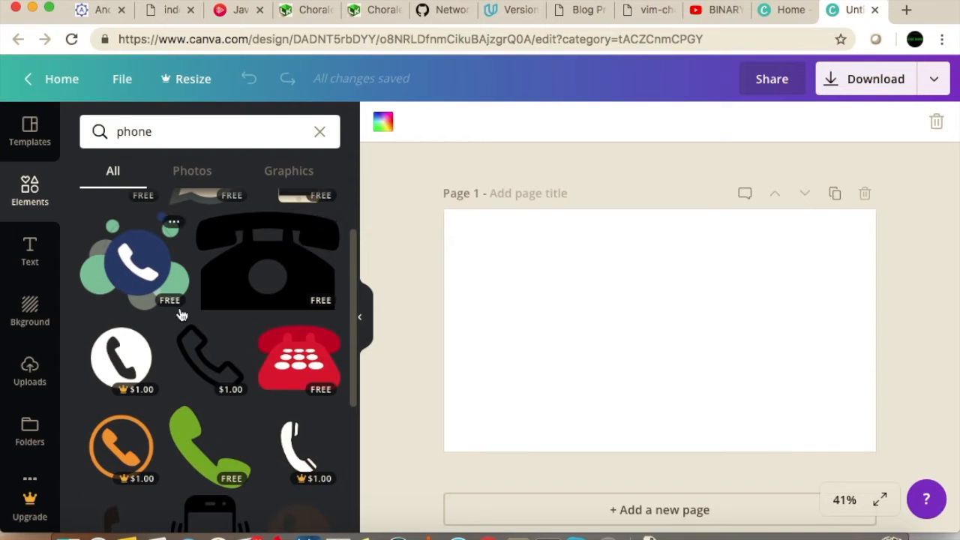
scroll(272, 388, up, 3)
drag(599, 251, 718, 275)
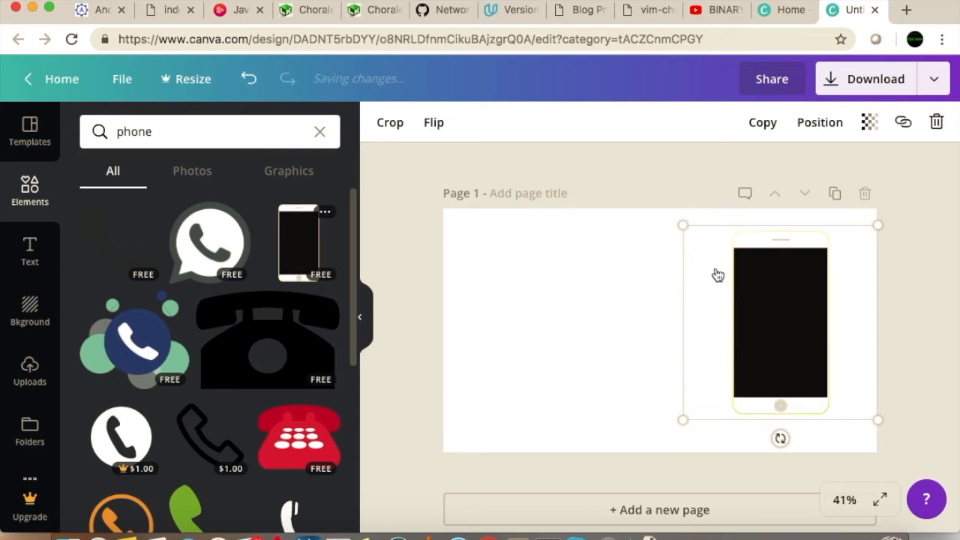
click(535, 320)
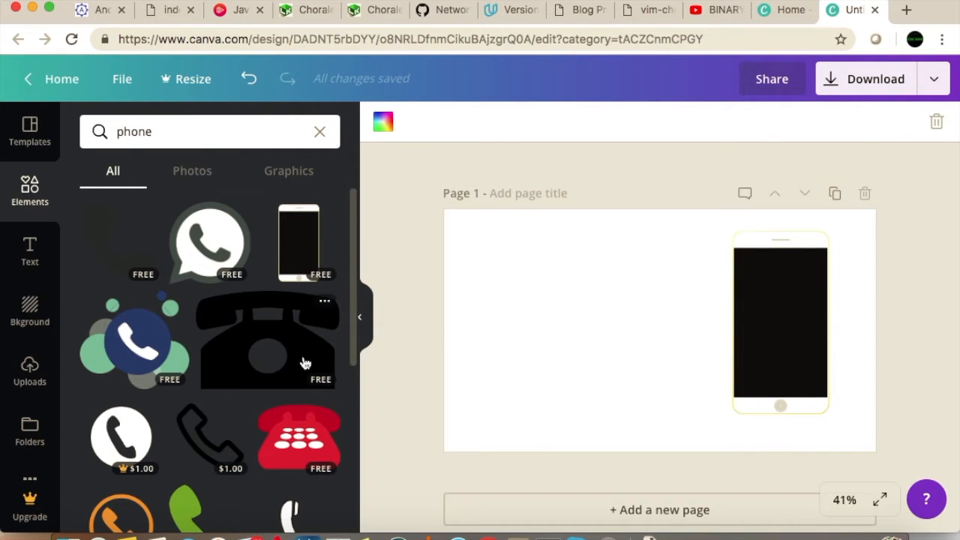
scroll(303, 362, down, 5)
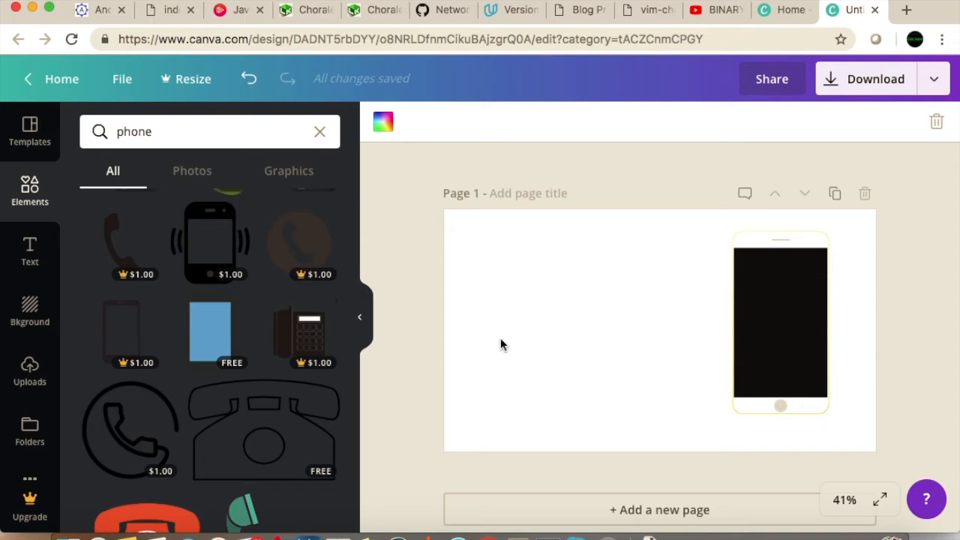
Add the free "BARE ORGANICS" text layout to the page, beside the phone on its left
click(30, 251)
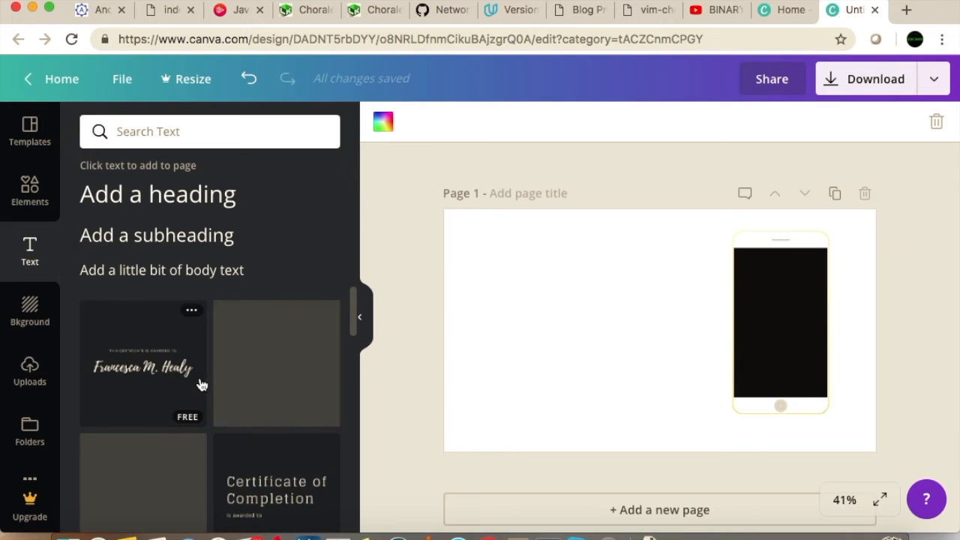
scroll(260, 403, down, 2)
scroll(261, 405, down, 5)
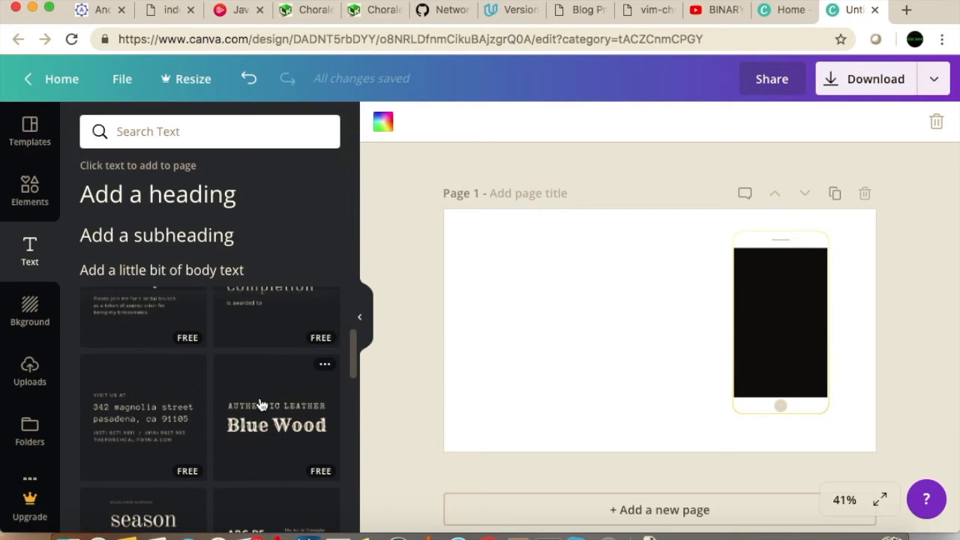
scroll(261, 405, down, 6)
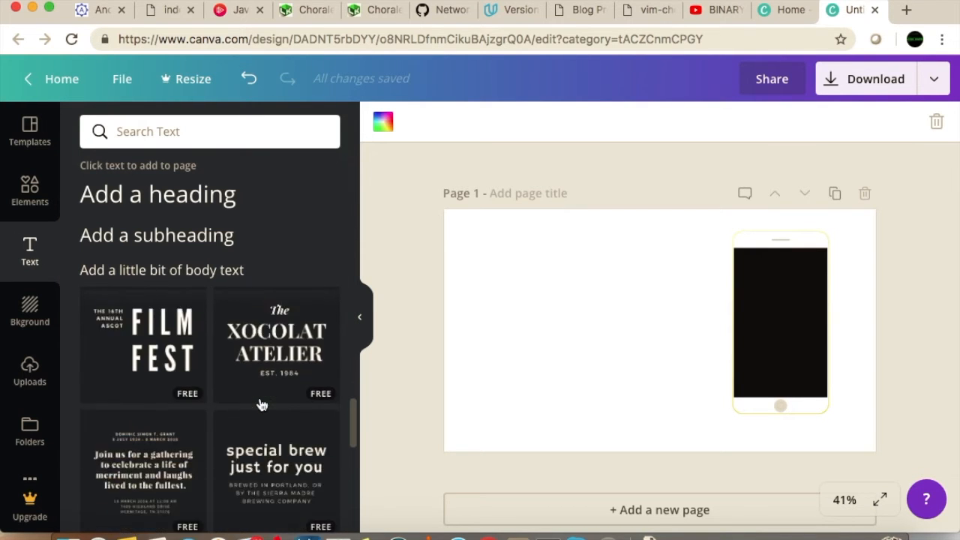
scroll(261, 405, down, 2)
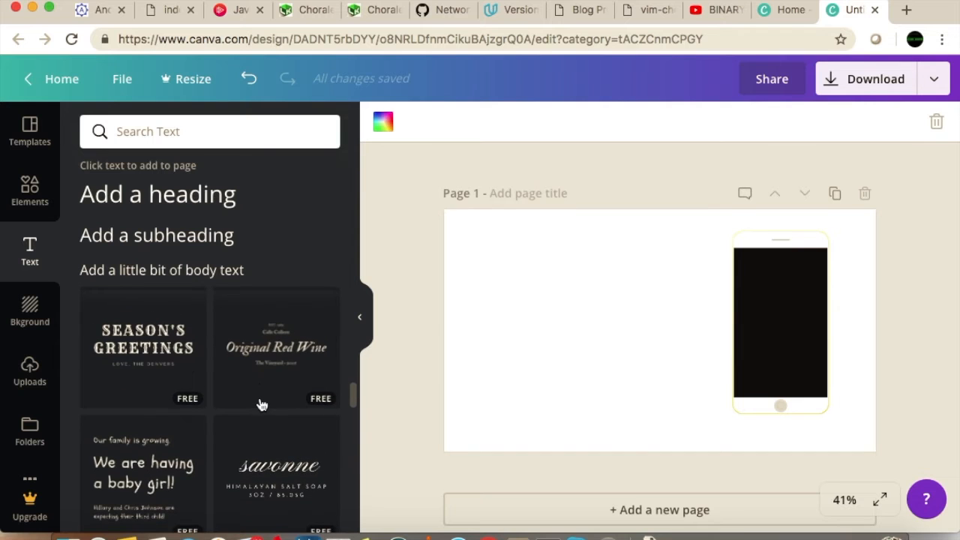
scroll(261, 405, down, 1)
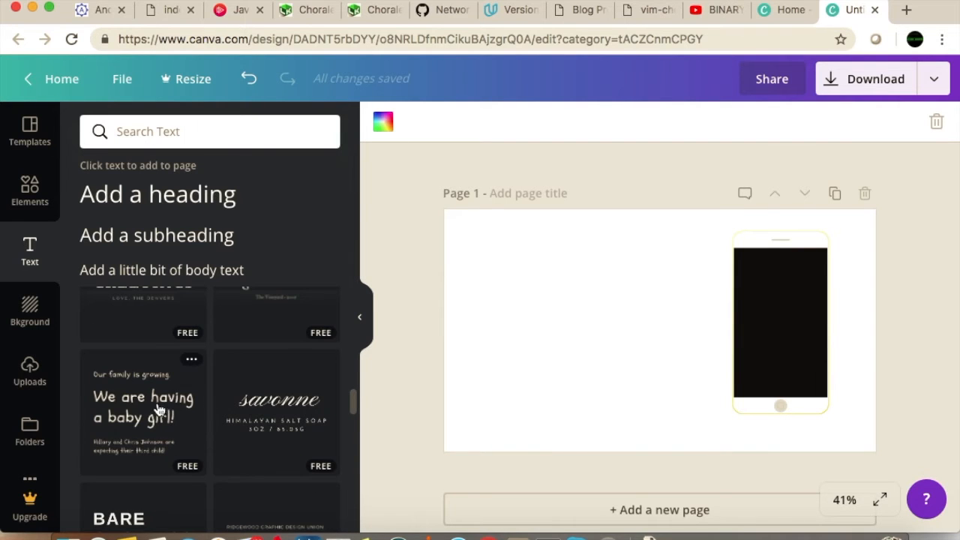
scroll(161, 405, down, 2)
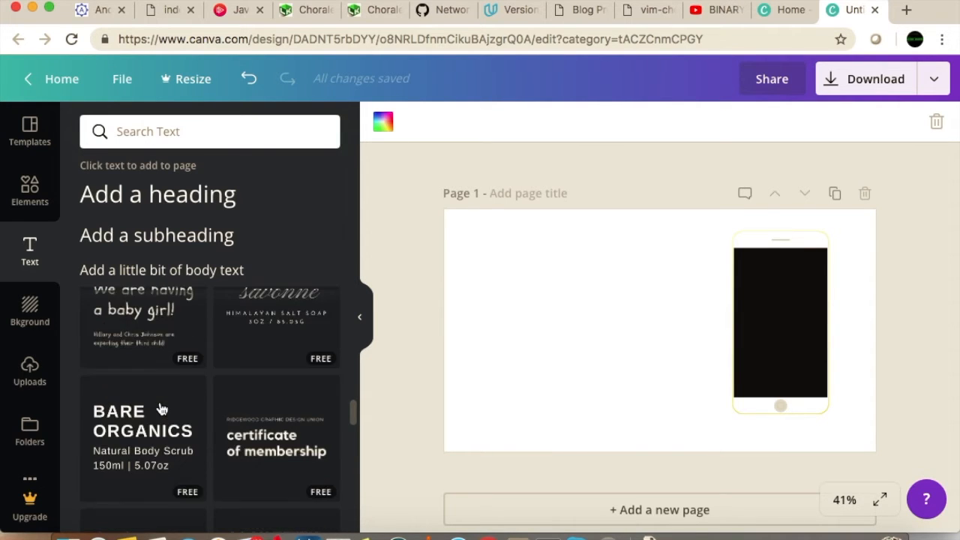
drag(150, 427, 523, 291)
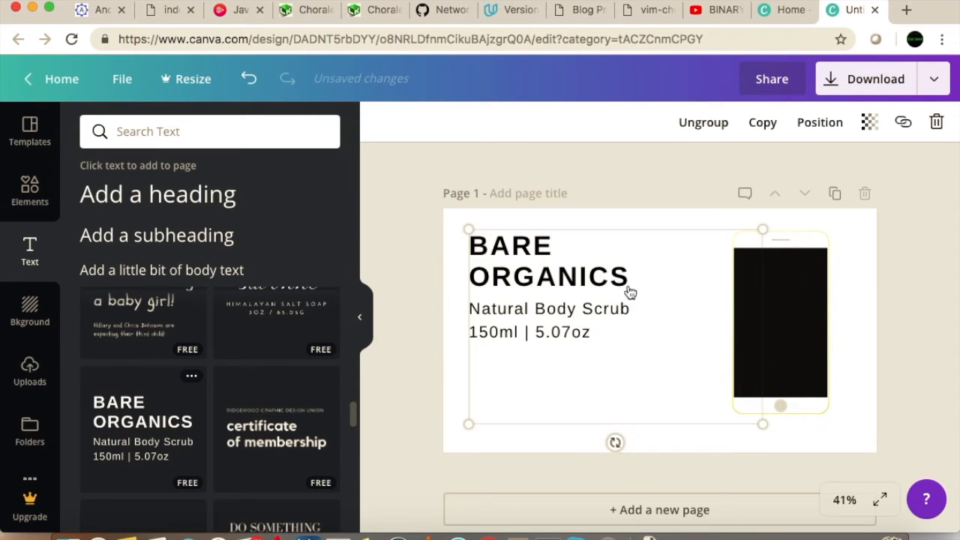
Replace the "BARE ORGANICS" heading text with "HOW TO EDIT PHOTOS WITH MOBILE PHONES"
click(599, 307)
click(615, 337)
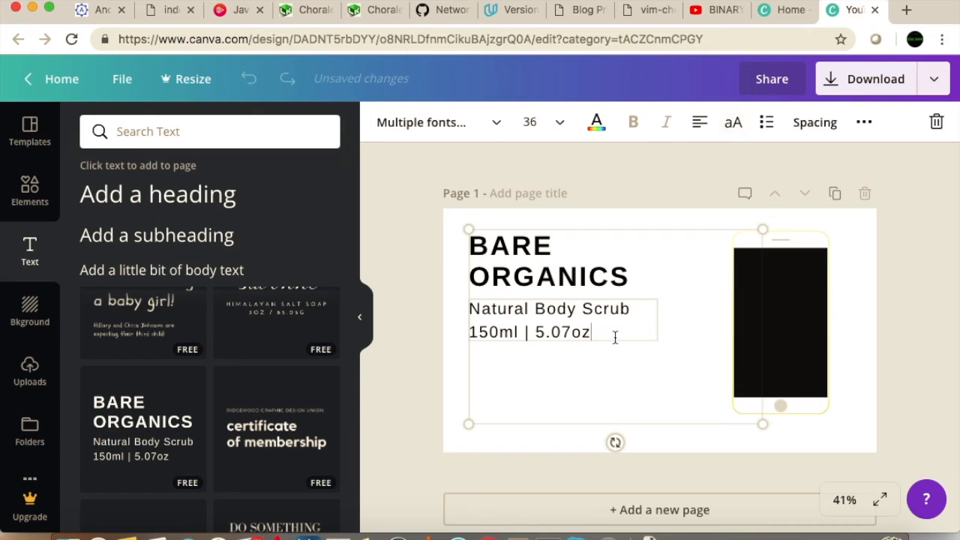
click(560, 262)
drag(470, 245, 631, 282)
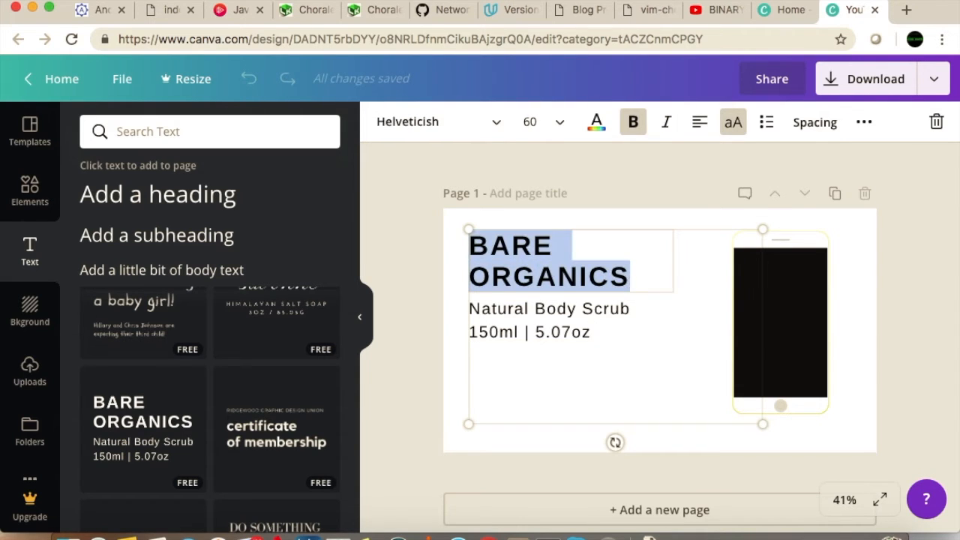
text(H)
key(BackSpace)
text(OW)
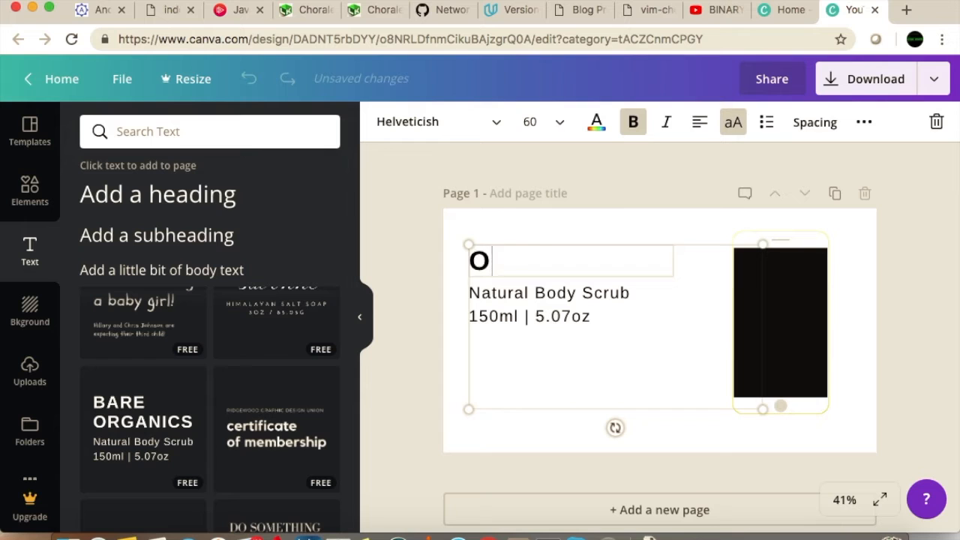
key(BackSpace)
key(BackSpace)
text(HOW)
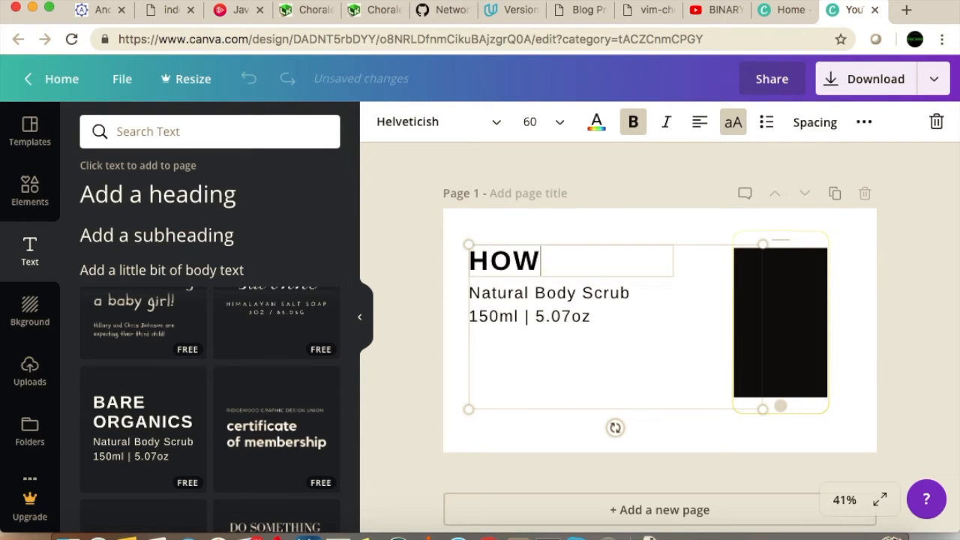
text( TO EDIT)
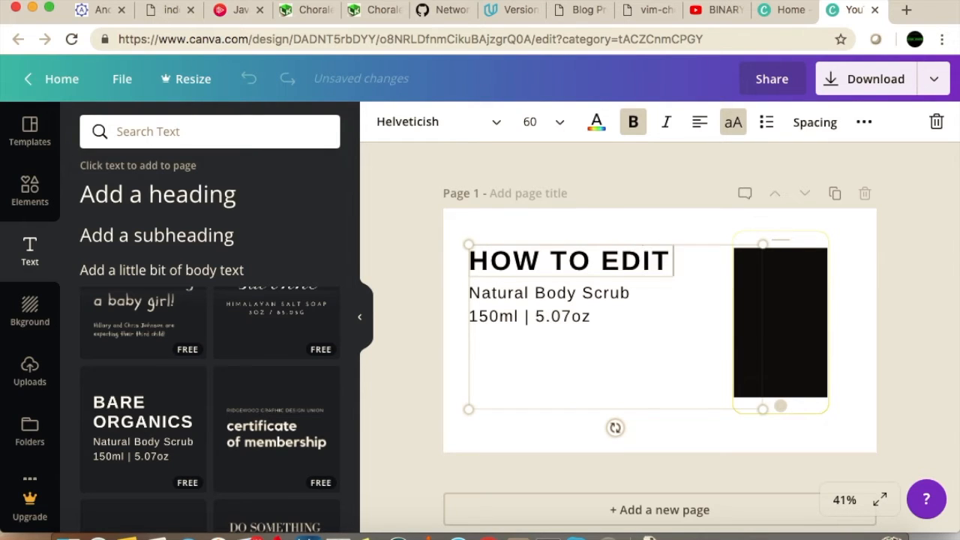
text( PHON)
key(BackSpace)
key(BackSpace)
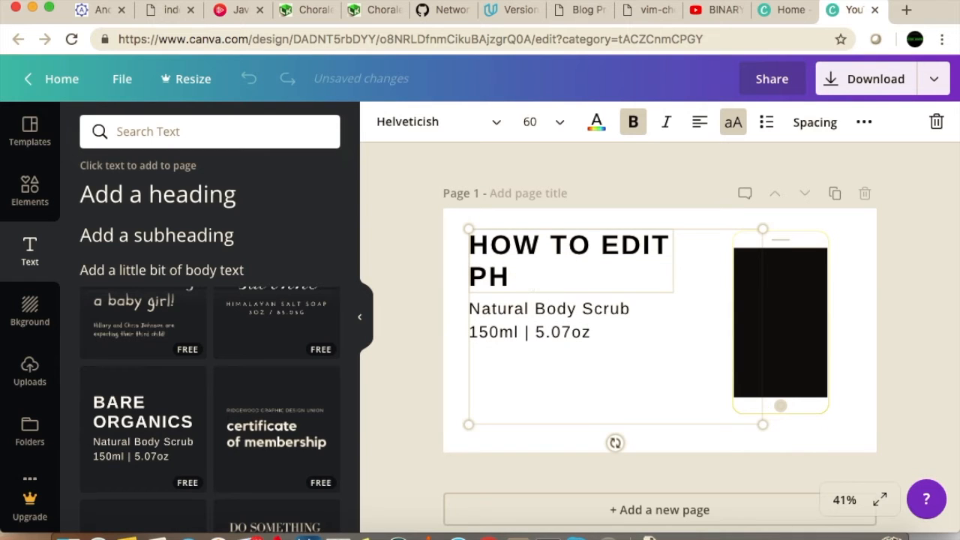
text(OTOS)
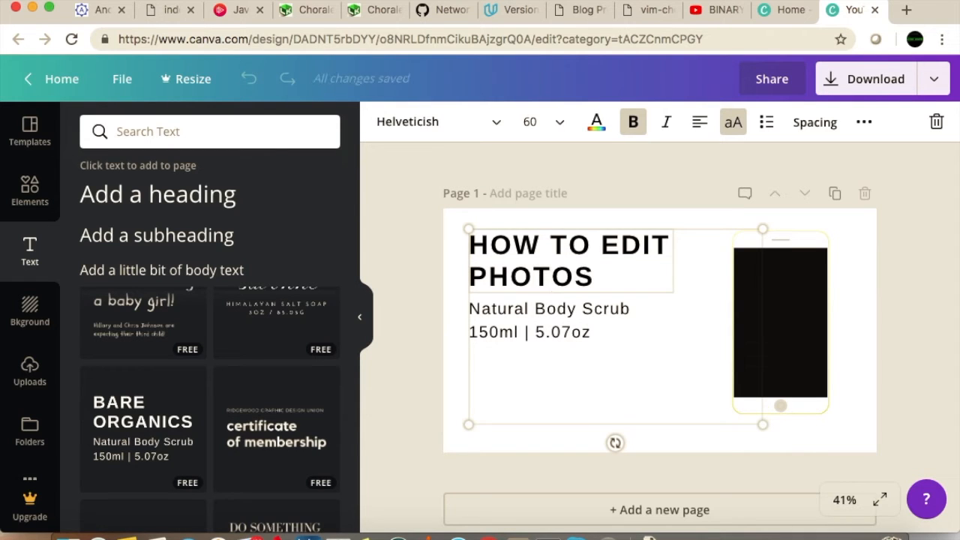
text( WITH MO)
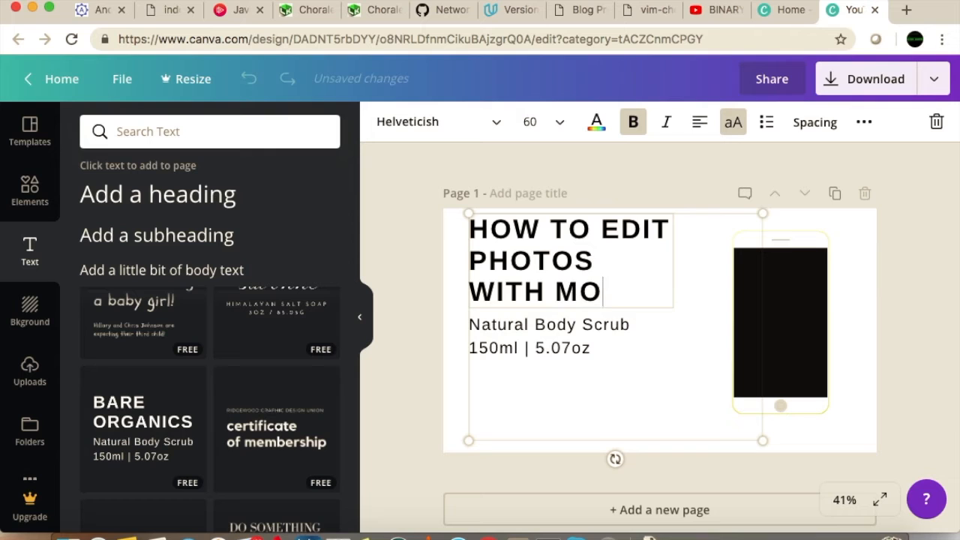
text(BILE PH)
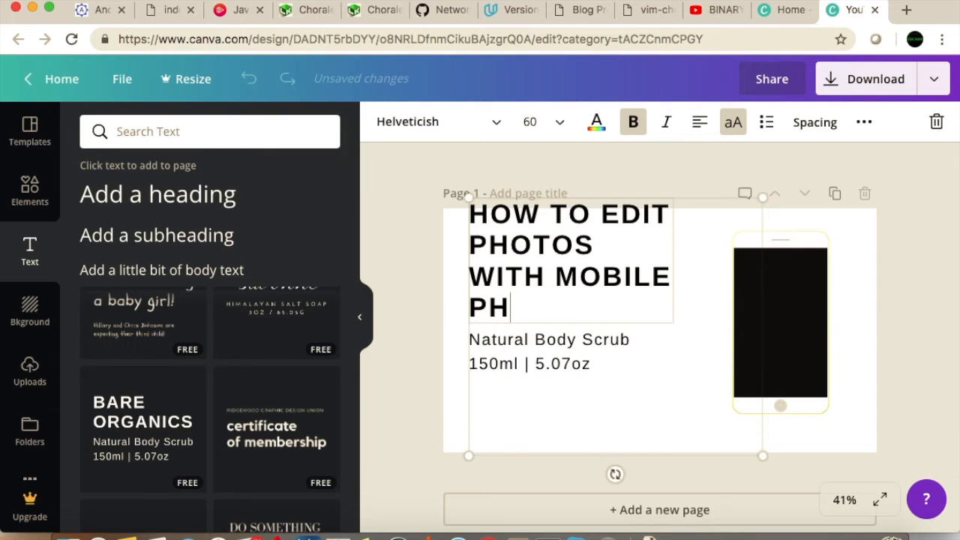
text(ONES)
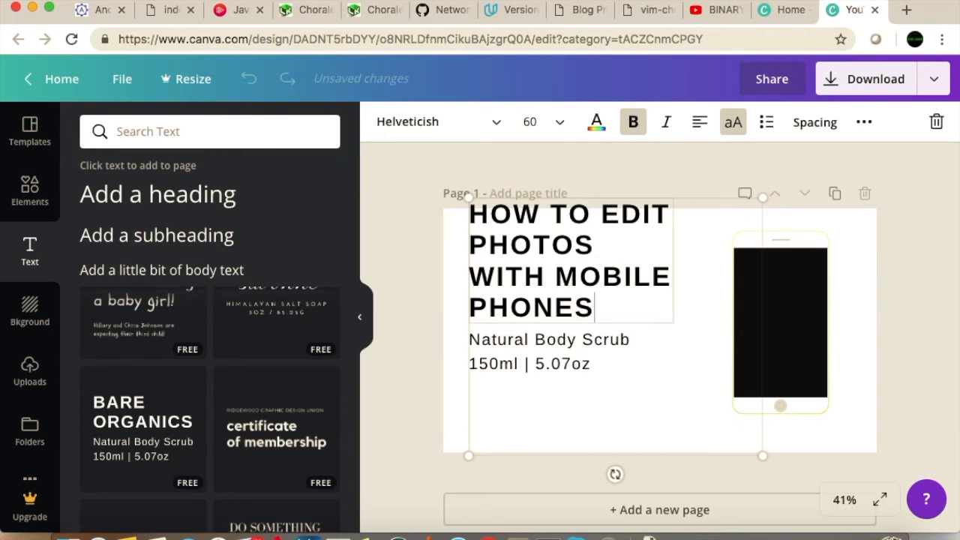
Clear the "Natural Body Scrub 150ml | 5.07oz" subtitle text below the heading
click(509, 345)
drag(616, 363, 468, 336)
key(BackSpace)
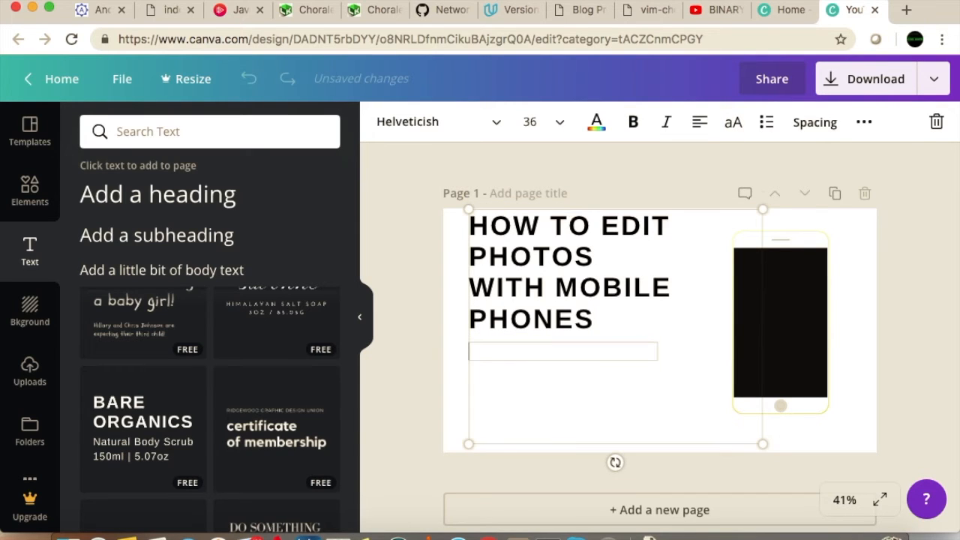
Enlarge the text group until the heading's font size is 76.4, and move it slightly down to sit beside the phone
click(570, 333)
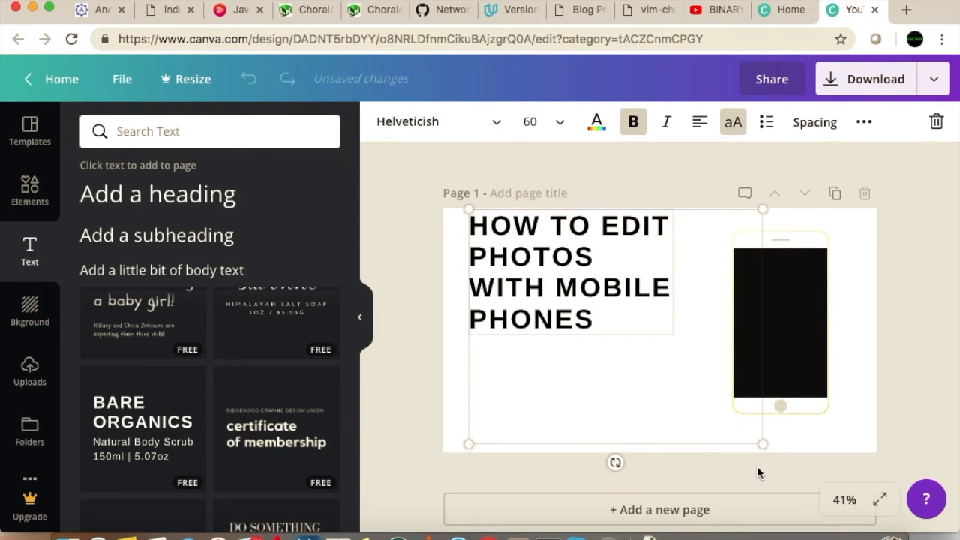
drag(781, 478, 832, 507)
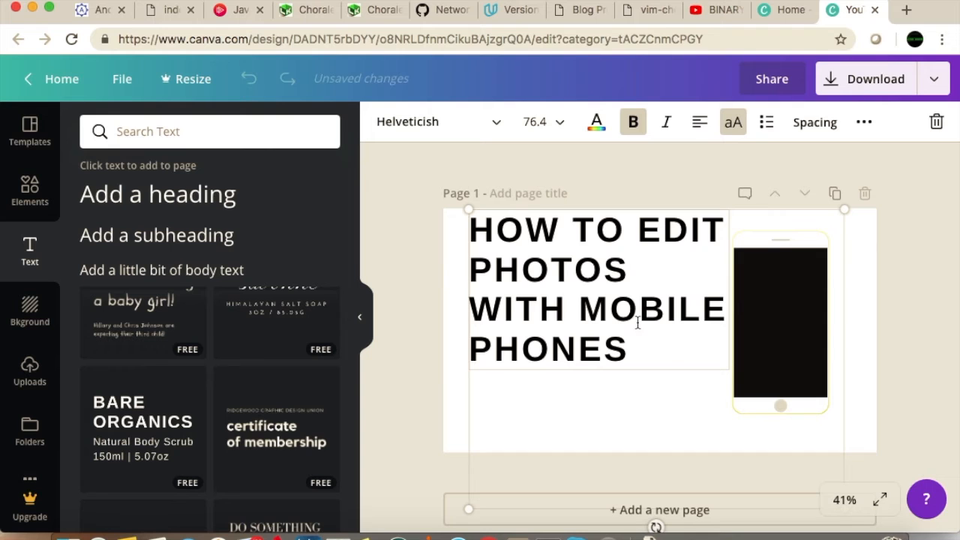
drag(782, 317, 776, 343)
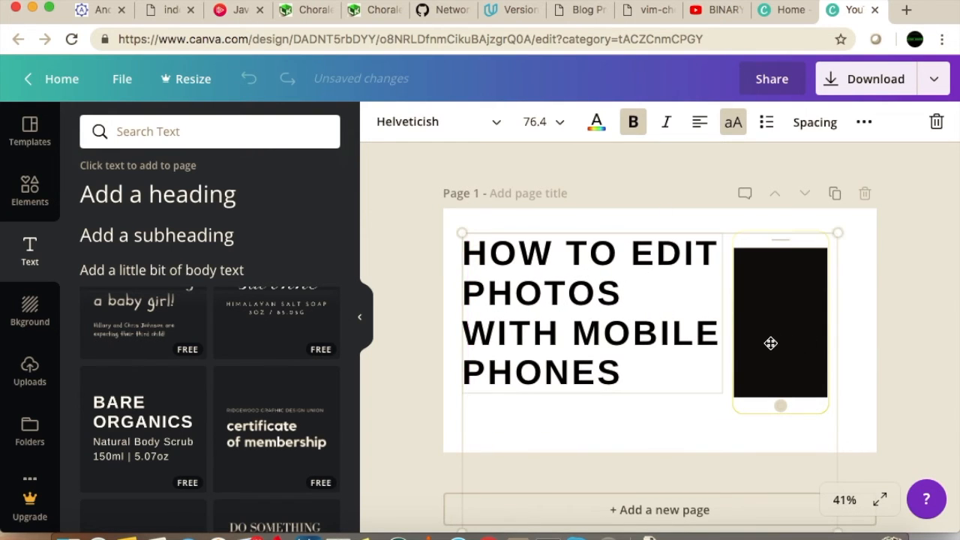
click(619, 466)
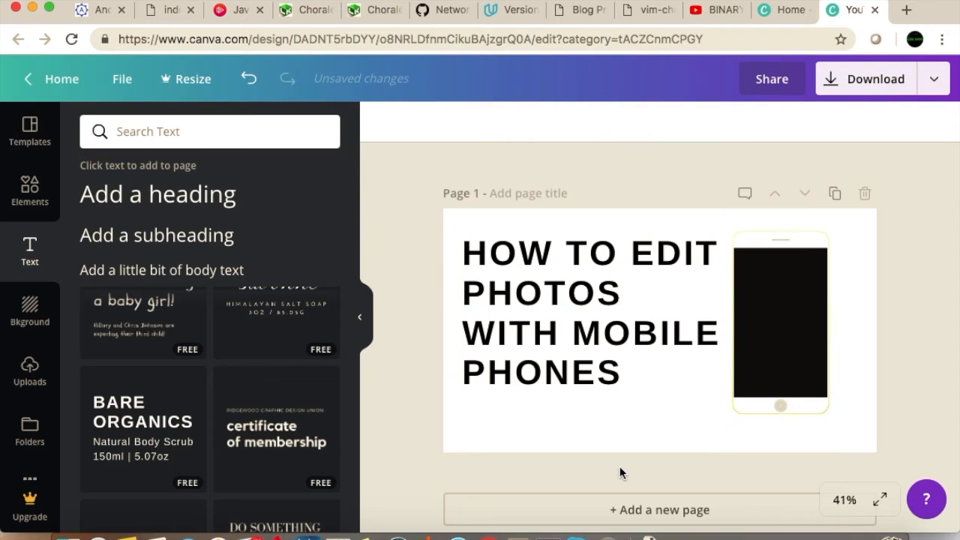
Replace the white smartphone graphic with the free photo of a hand holding a phone showing Instagram, placed at the page's right edge beside the heading
click(30, 188)
scroll(323, 412, down, 2)
scroll(322, 411, down, 6)
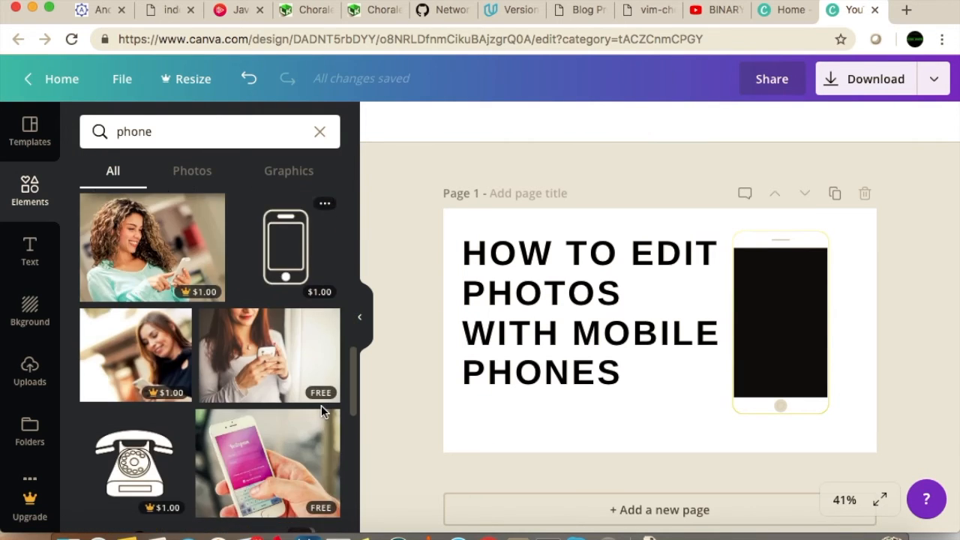
scroll(321, 405, down, 3)
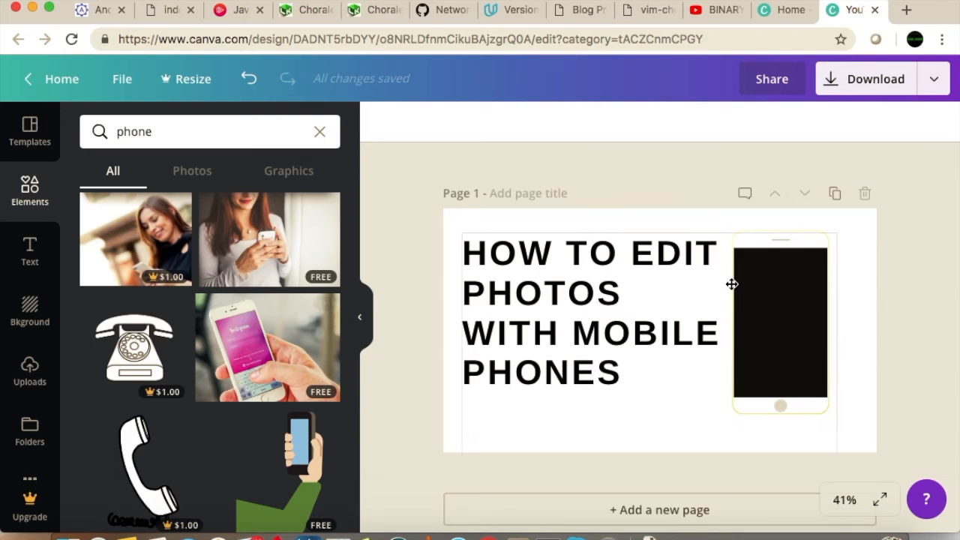
click(783, 309)
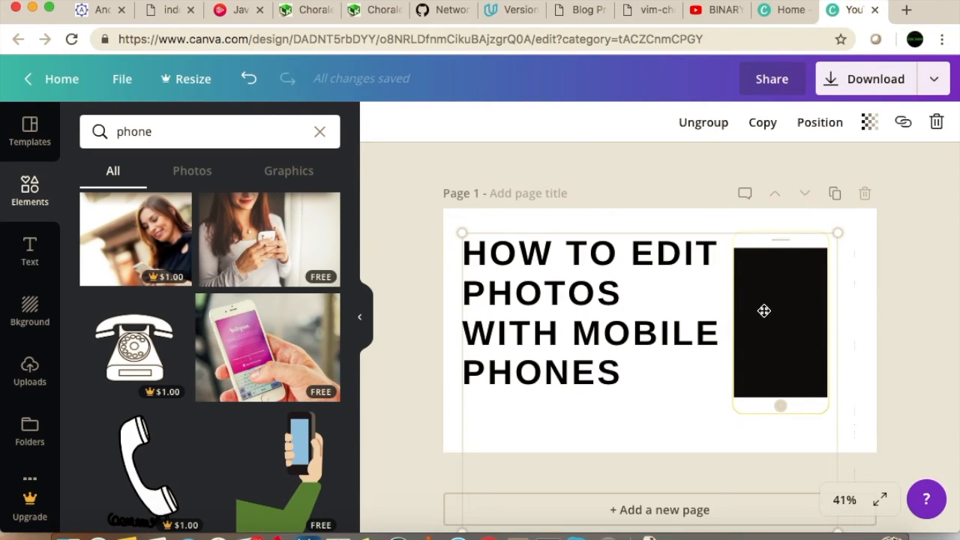
click(815, 307)
key(Delete)
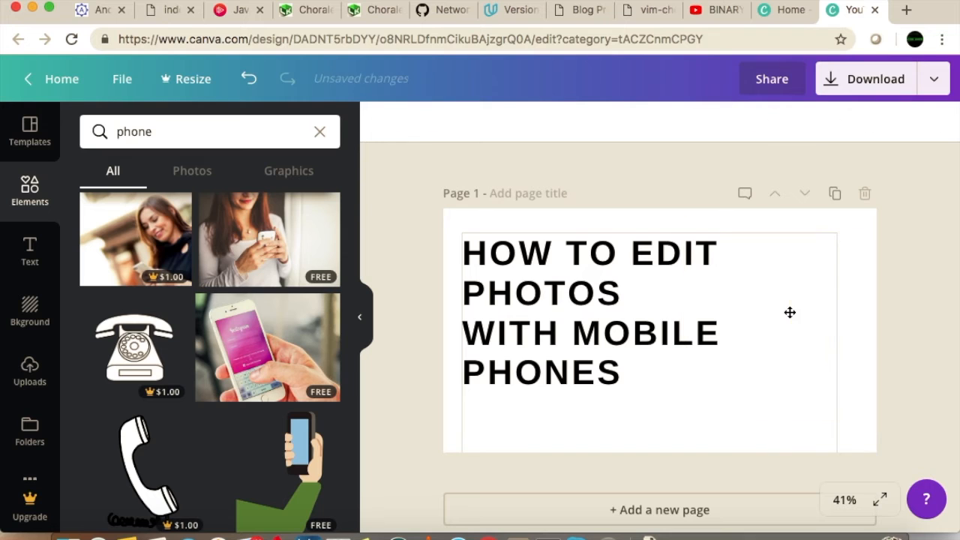
click(248, 335)
drag(620, 344, 810, 337)
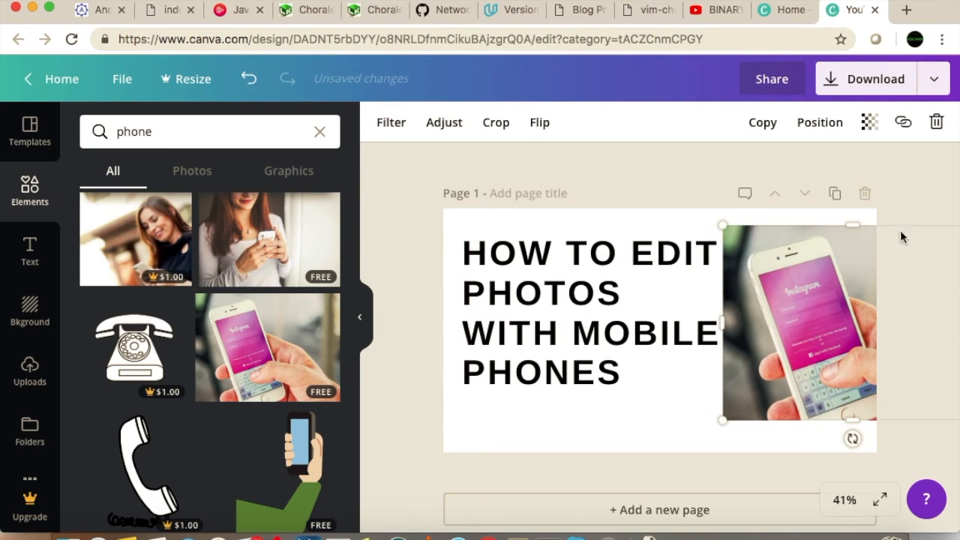
click(936, 283)
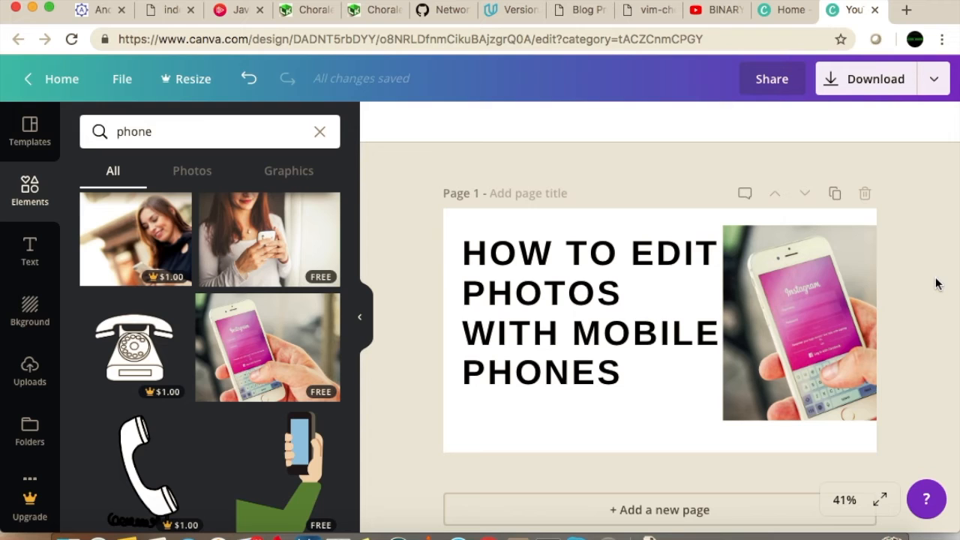
Download the design with PNG as the file type and dismiss the Canva for Work trial offer
click(861, 91)
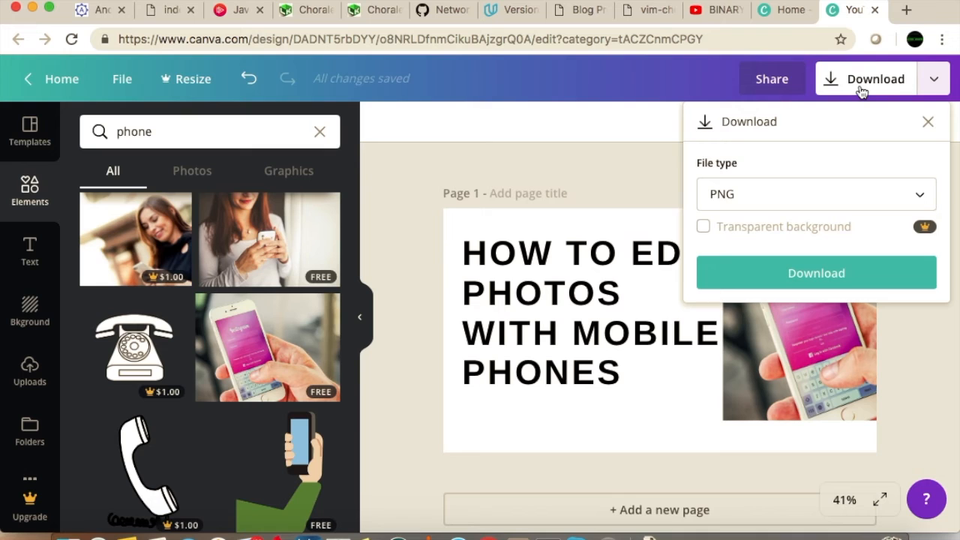
click(743, 195)
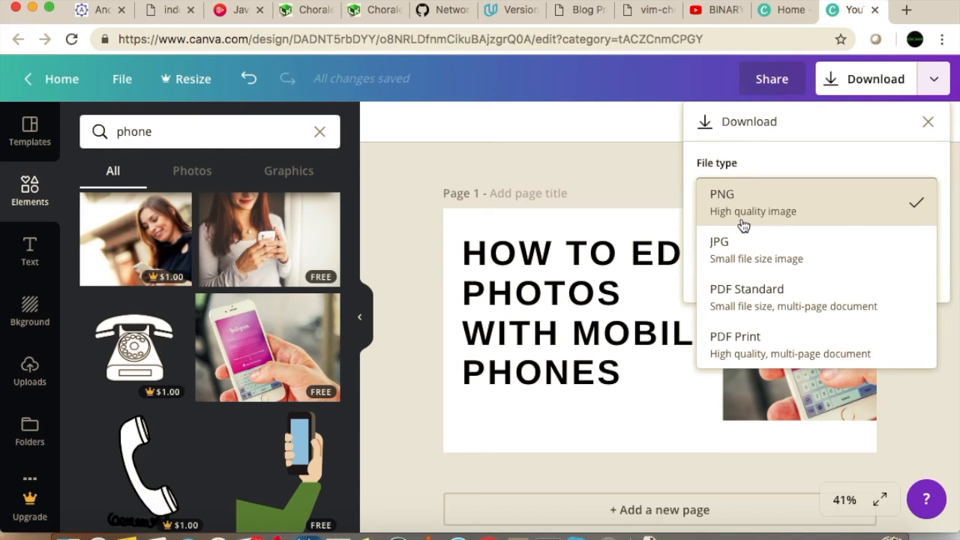
click(767, 194)
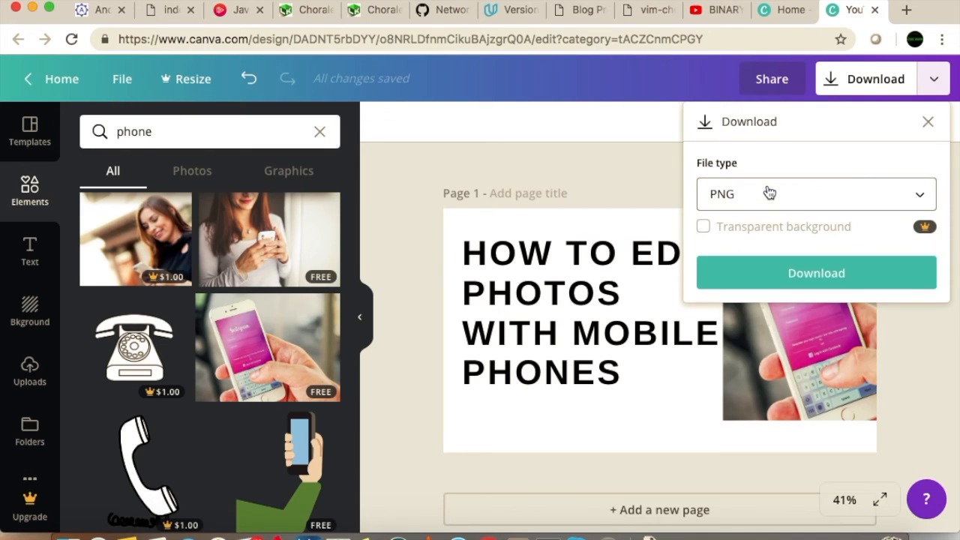
click(805, 278)
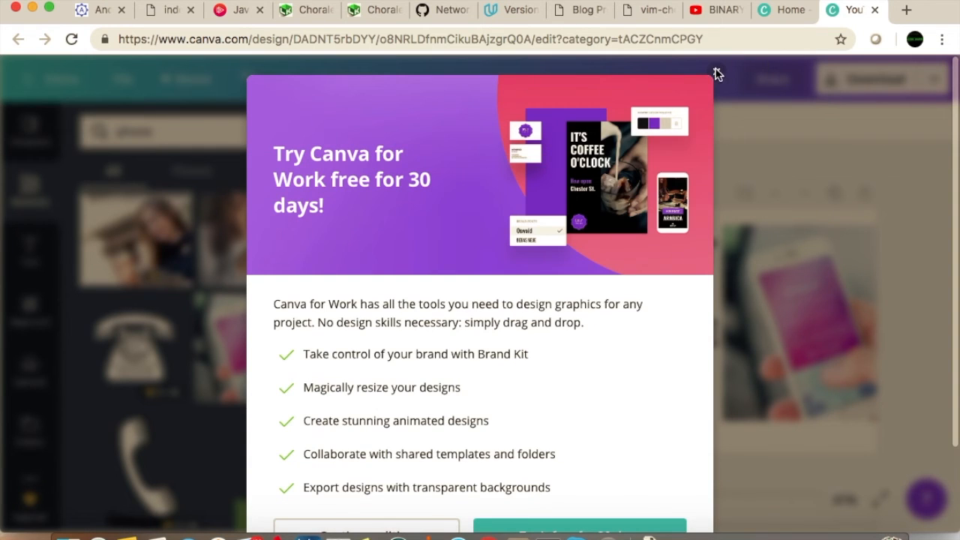
click(717, 73)
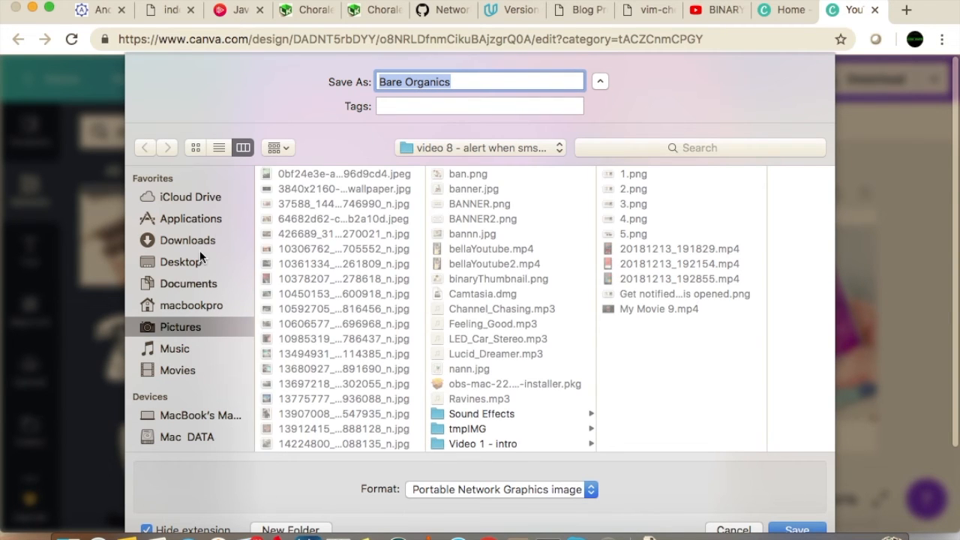
Save the downloaded image to the Desktop folder under the name "EDIT THUMBNAIL"
click(192, 261)
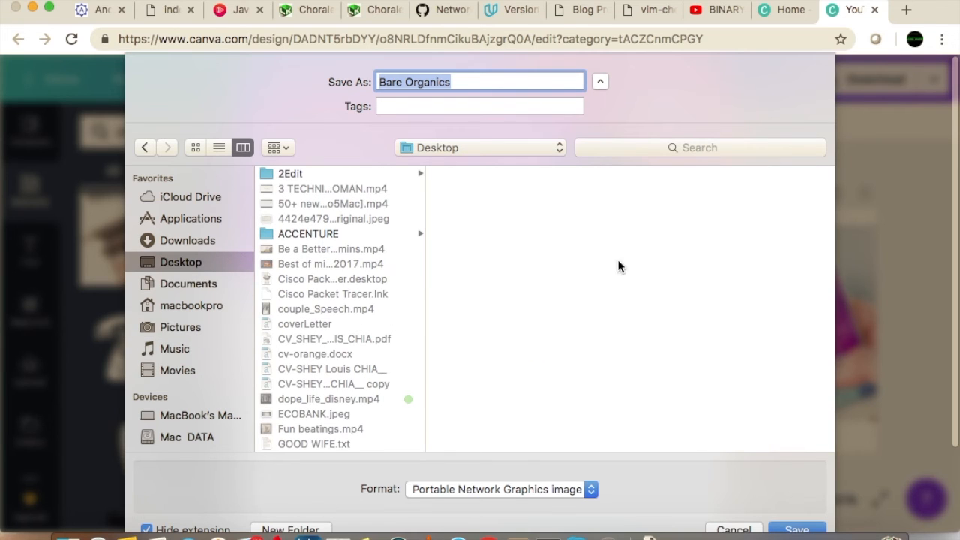
click(456, 81)
drag(478, 81, 328, 81)
text(EDIT)
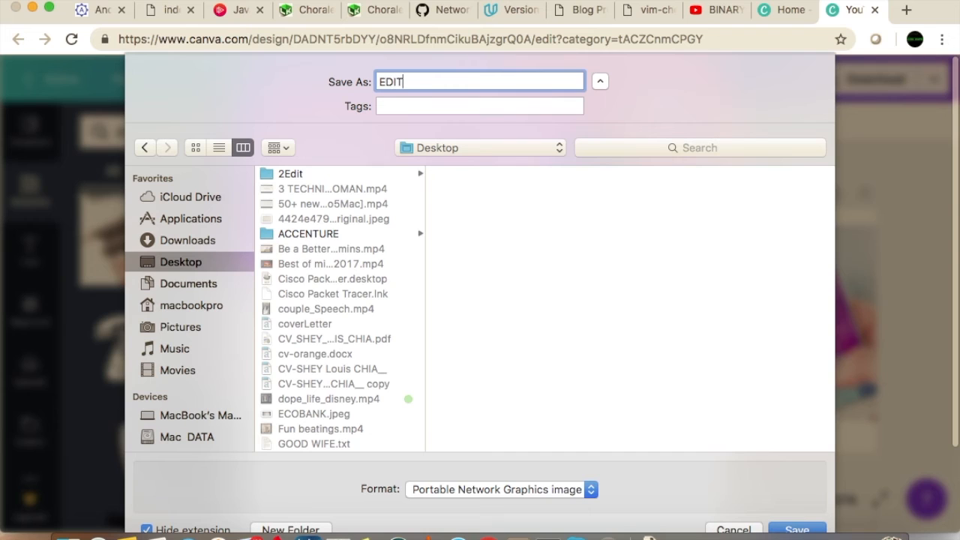
text( THUMBNAIL)
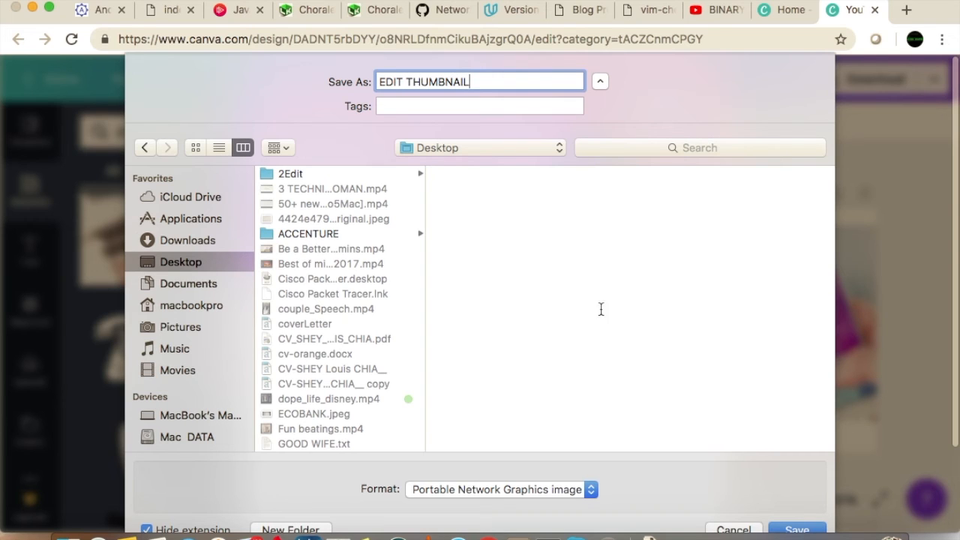
click(797, 529)
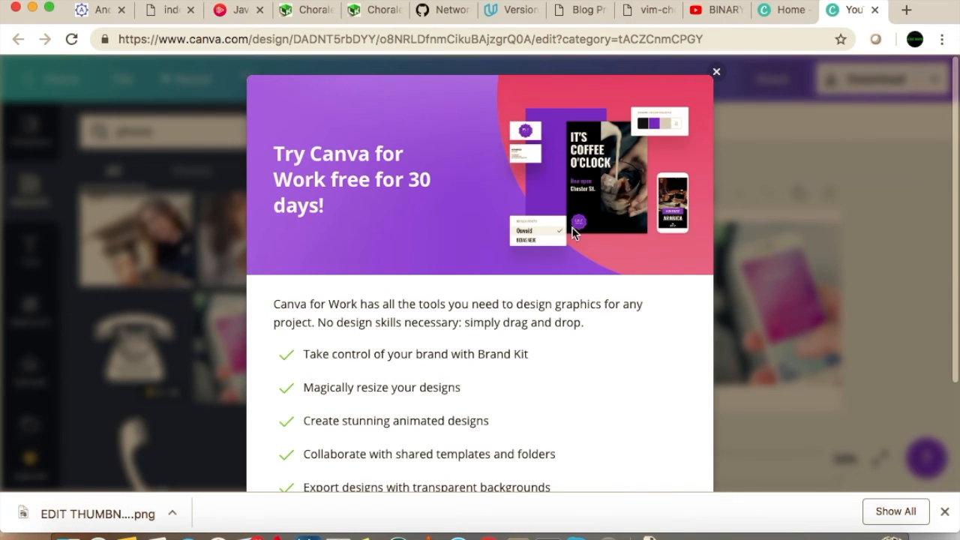
Minimize the browser window, switch to Finder and open the Desktop folder
click(32, 6)
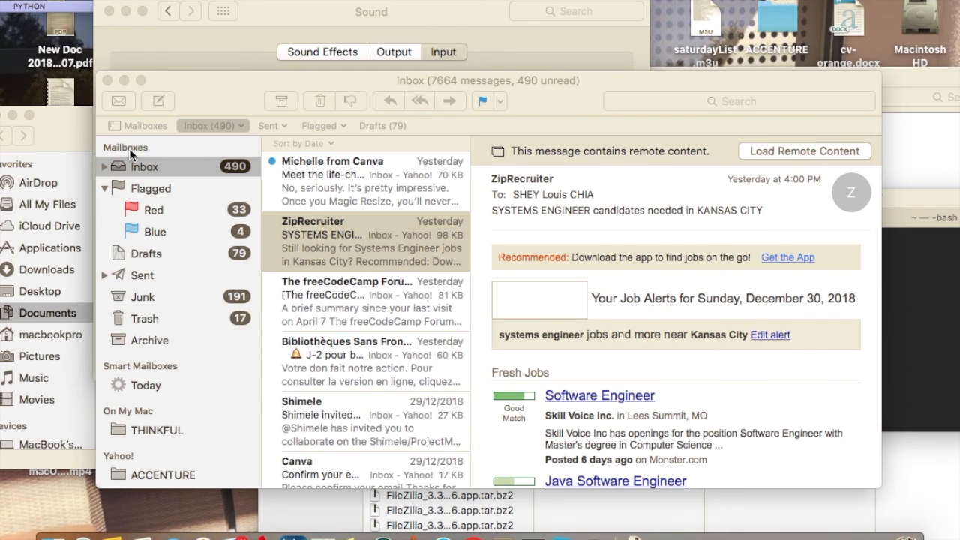
key(F11)
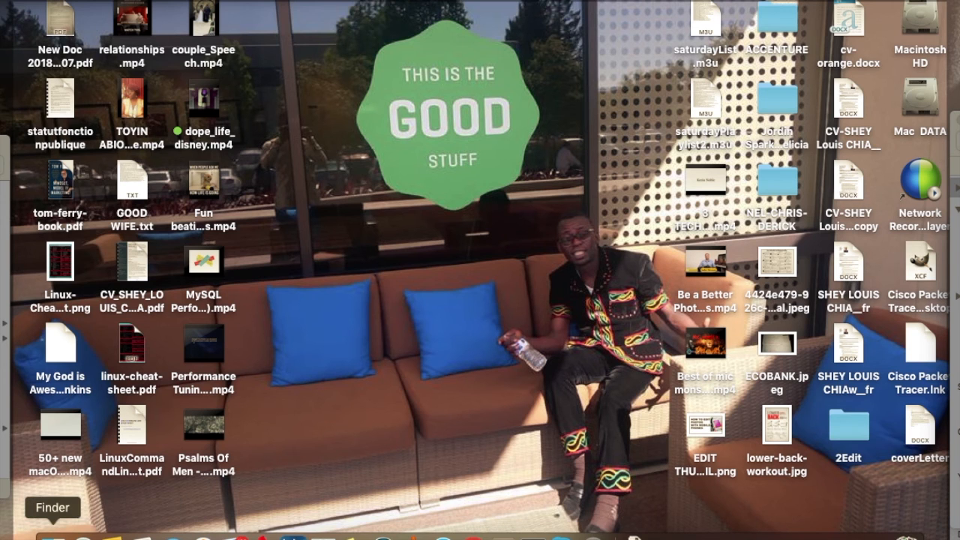
click(52, 534)
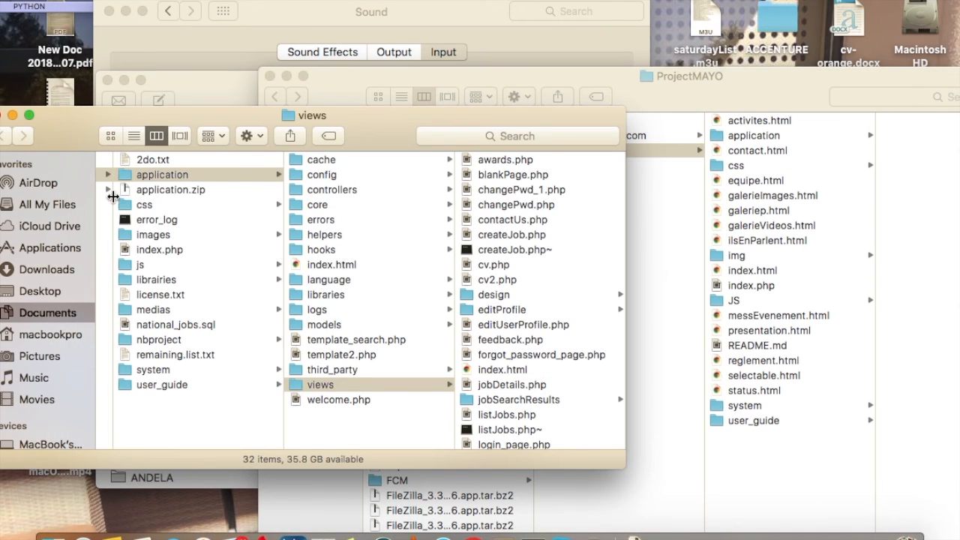
click(57, 292)
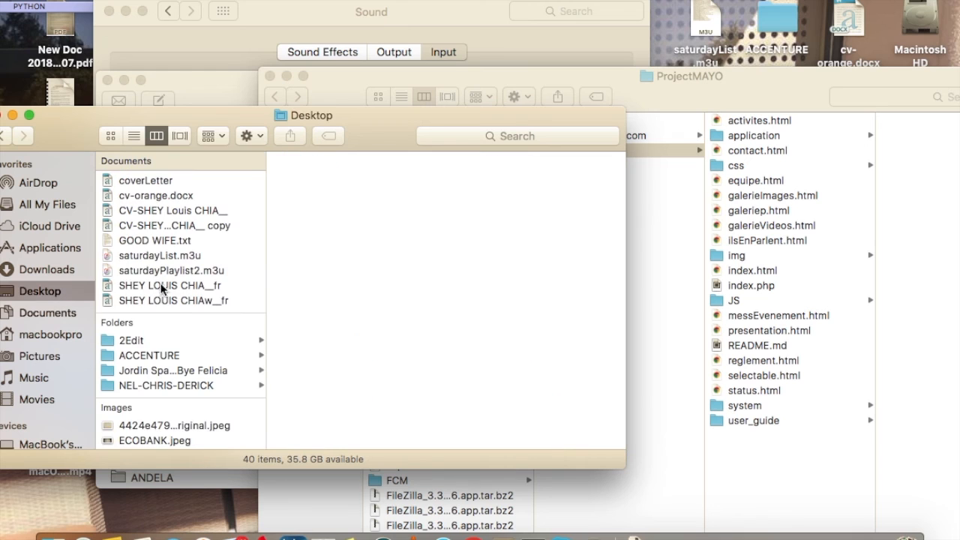
Locate EDIT THUMBNAIL.png among the Desktop files and open a Quick Look preview of it
scroll(156, 356, down, 5)
scroll(157, 356, down, 6)
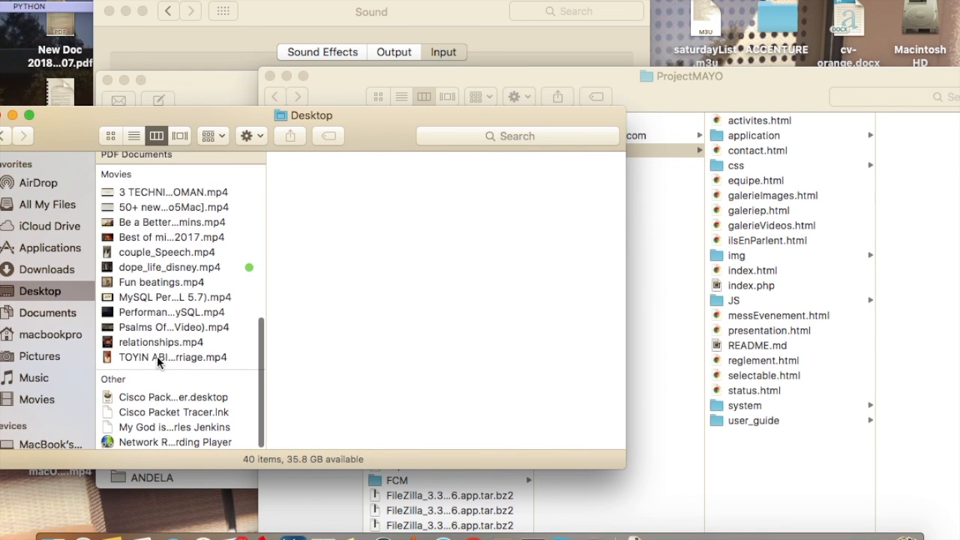
text(ed)
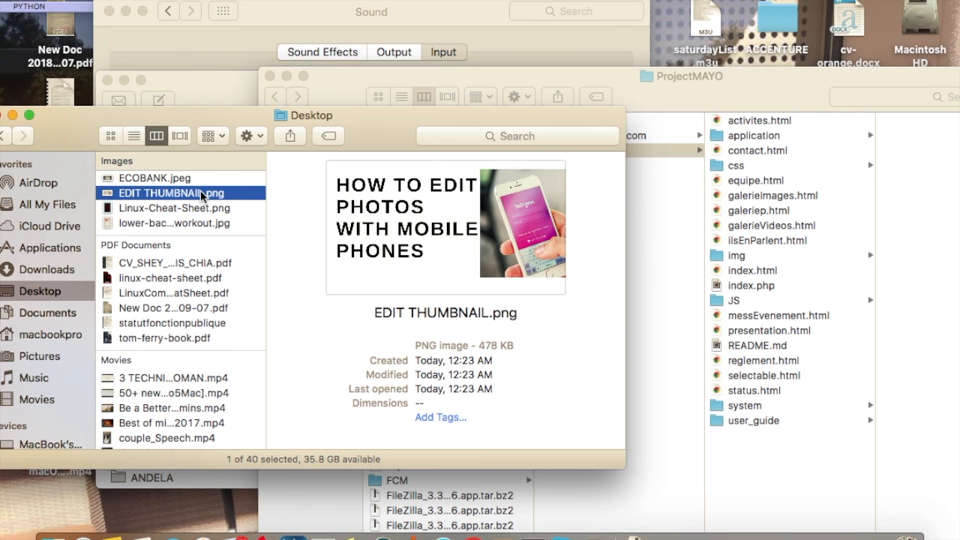
key(space)
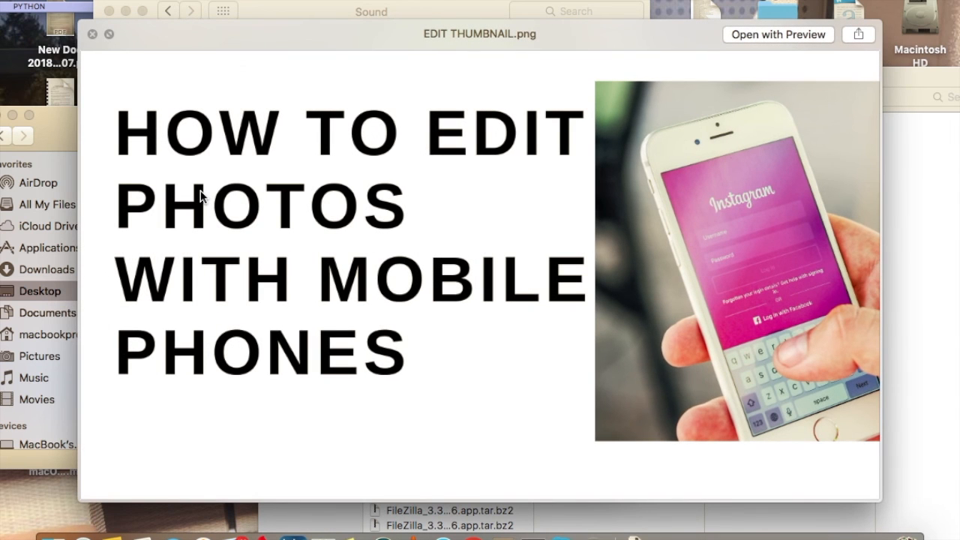